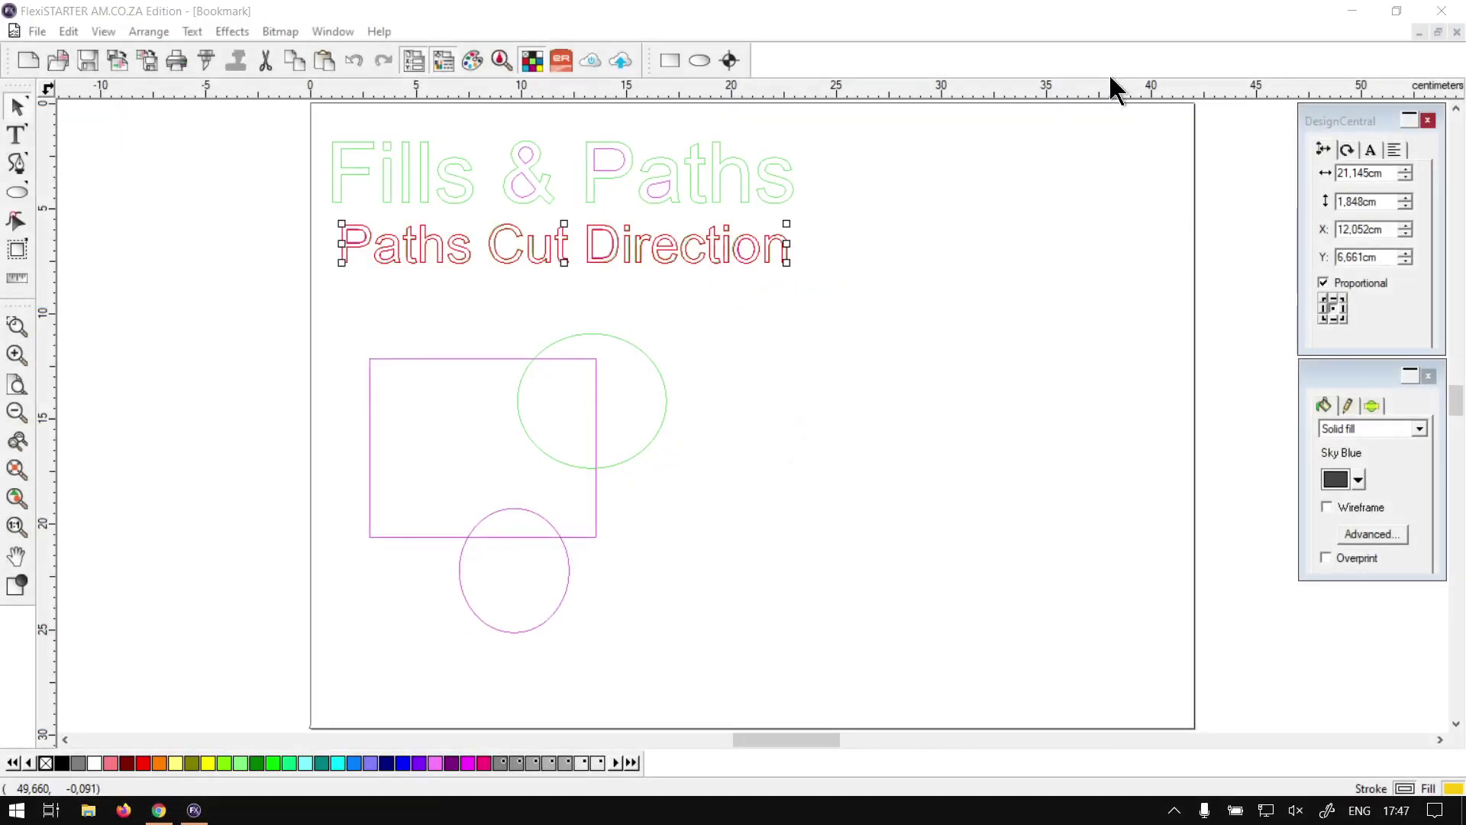
Clear the selection and check the Show Fills wireframe options in the tool preferences, leaving them as they are.
{"action": "left_click", "coordinate": [1079, 38]}
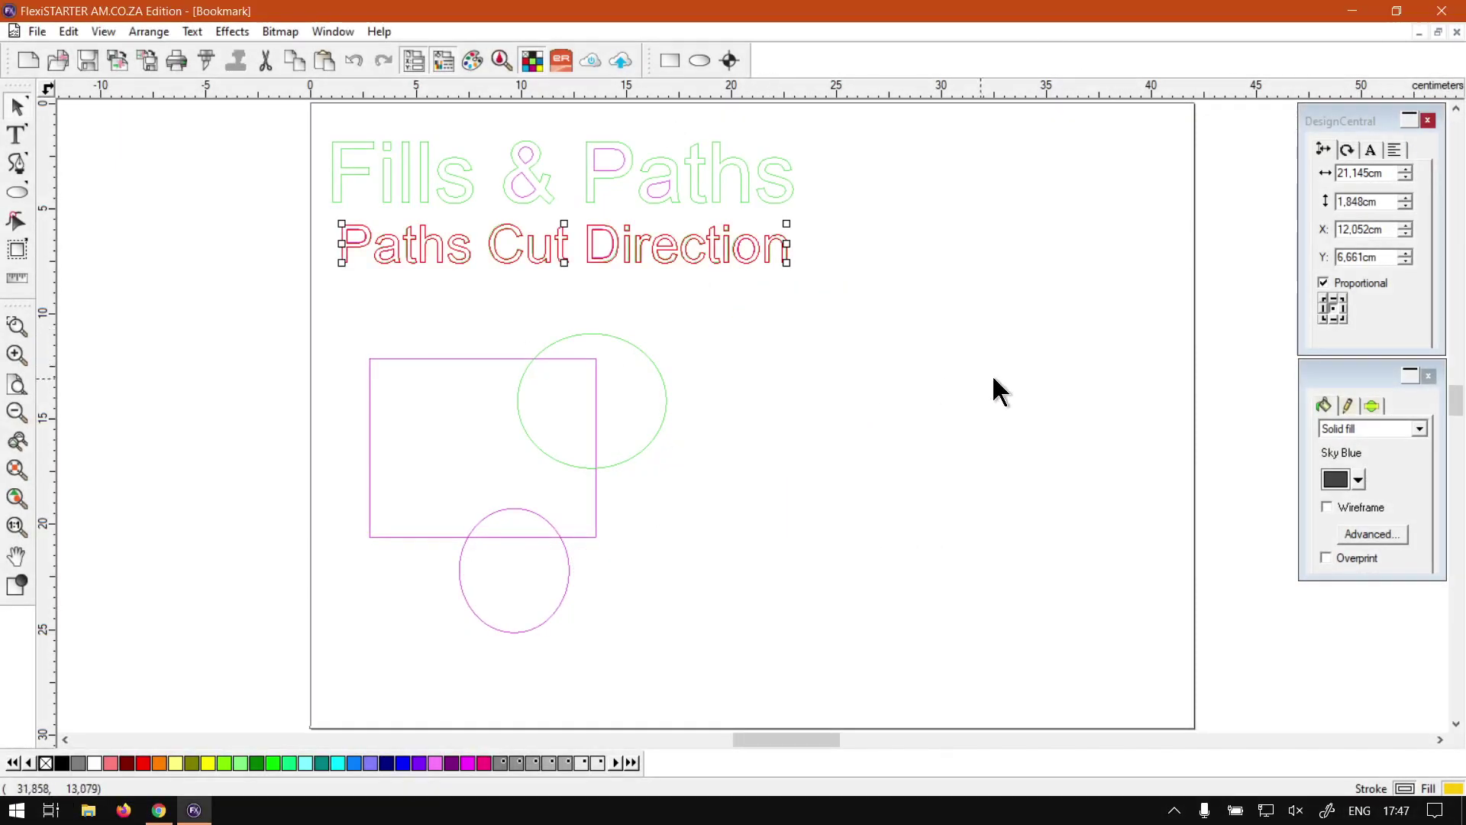
{"action": "left_click", "coordinate": [992, 311]}
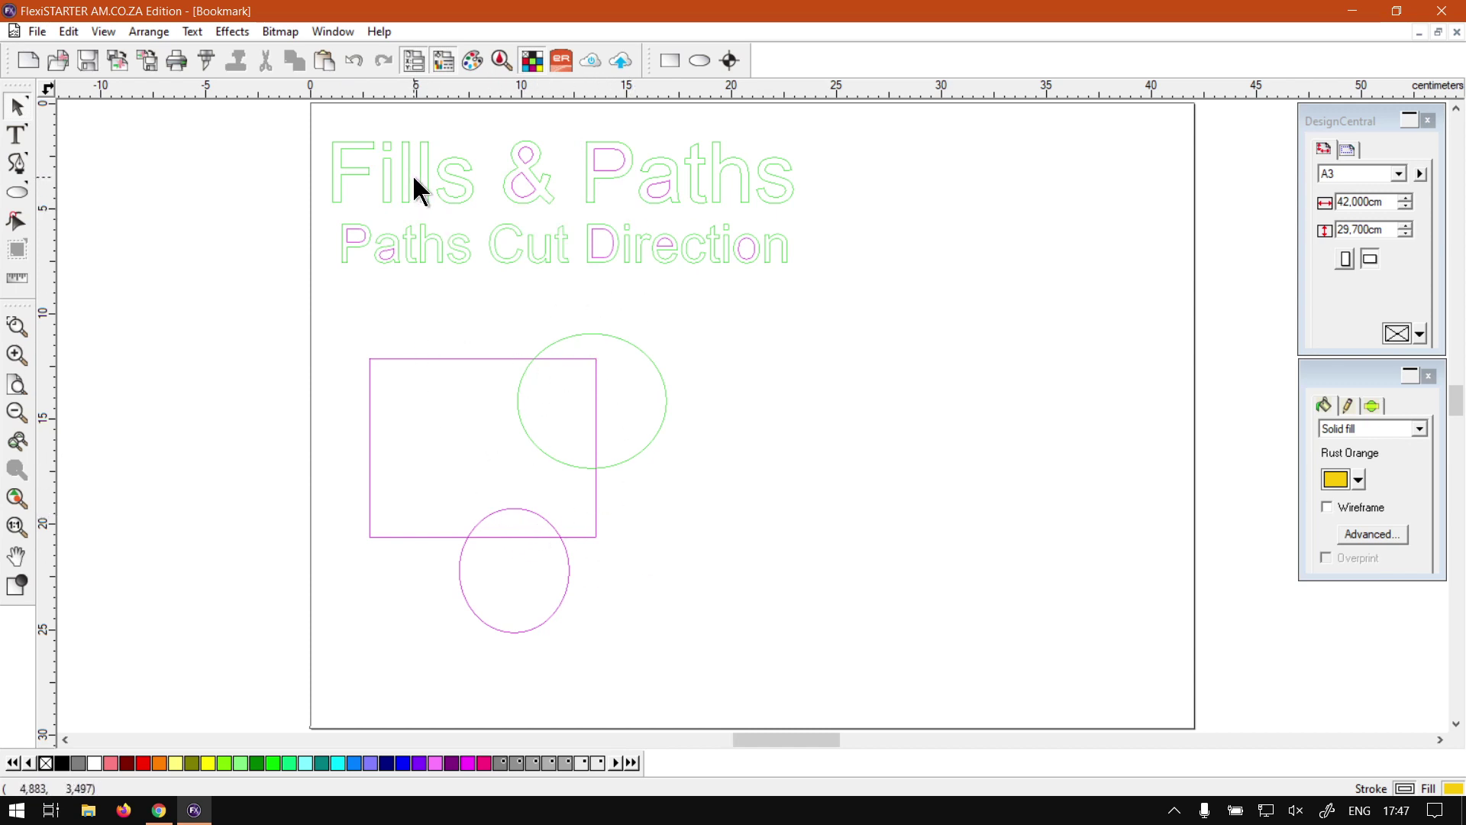
{"action": "left_click", "coordinate": [72, 35]}
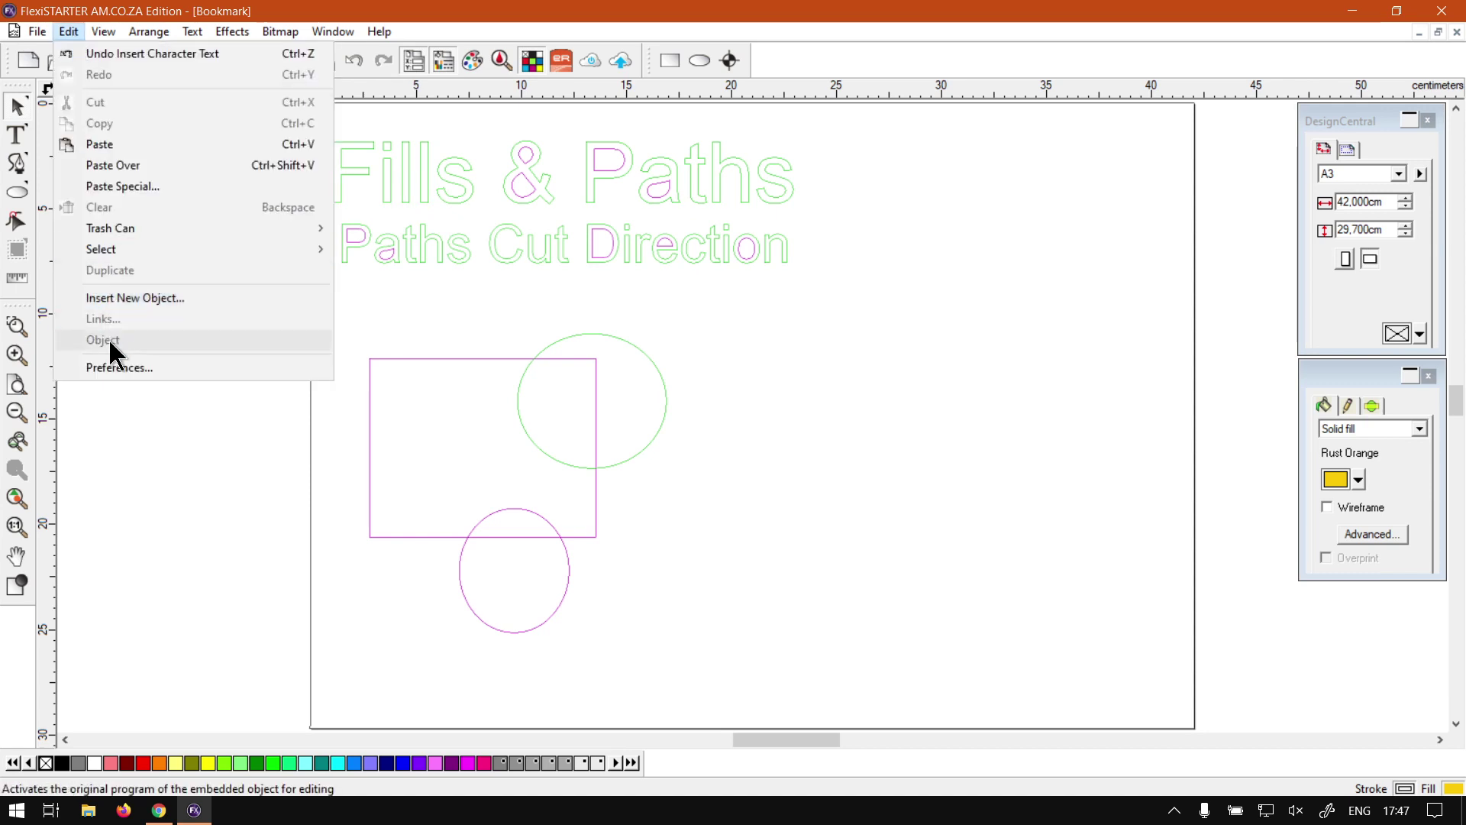
{"action": "left_click", "coordinate": [112, 367]}
{"action": "left_click", "coordinate": [701, 232]}
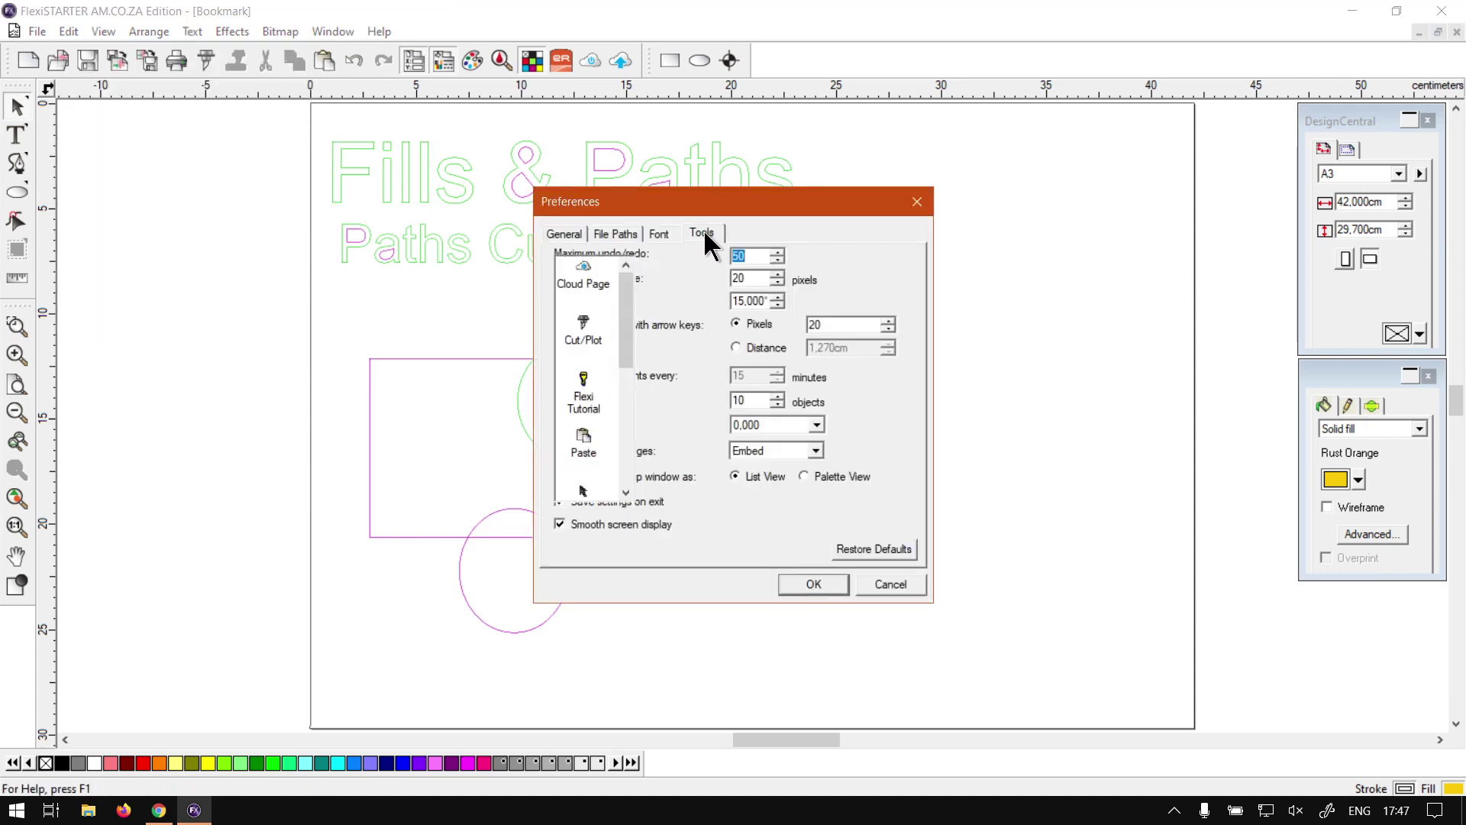
{"action": "left_click_drag", "start_coordinate": [627, 291], "coordinate": [605, 484]}
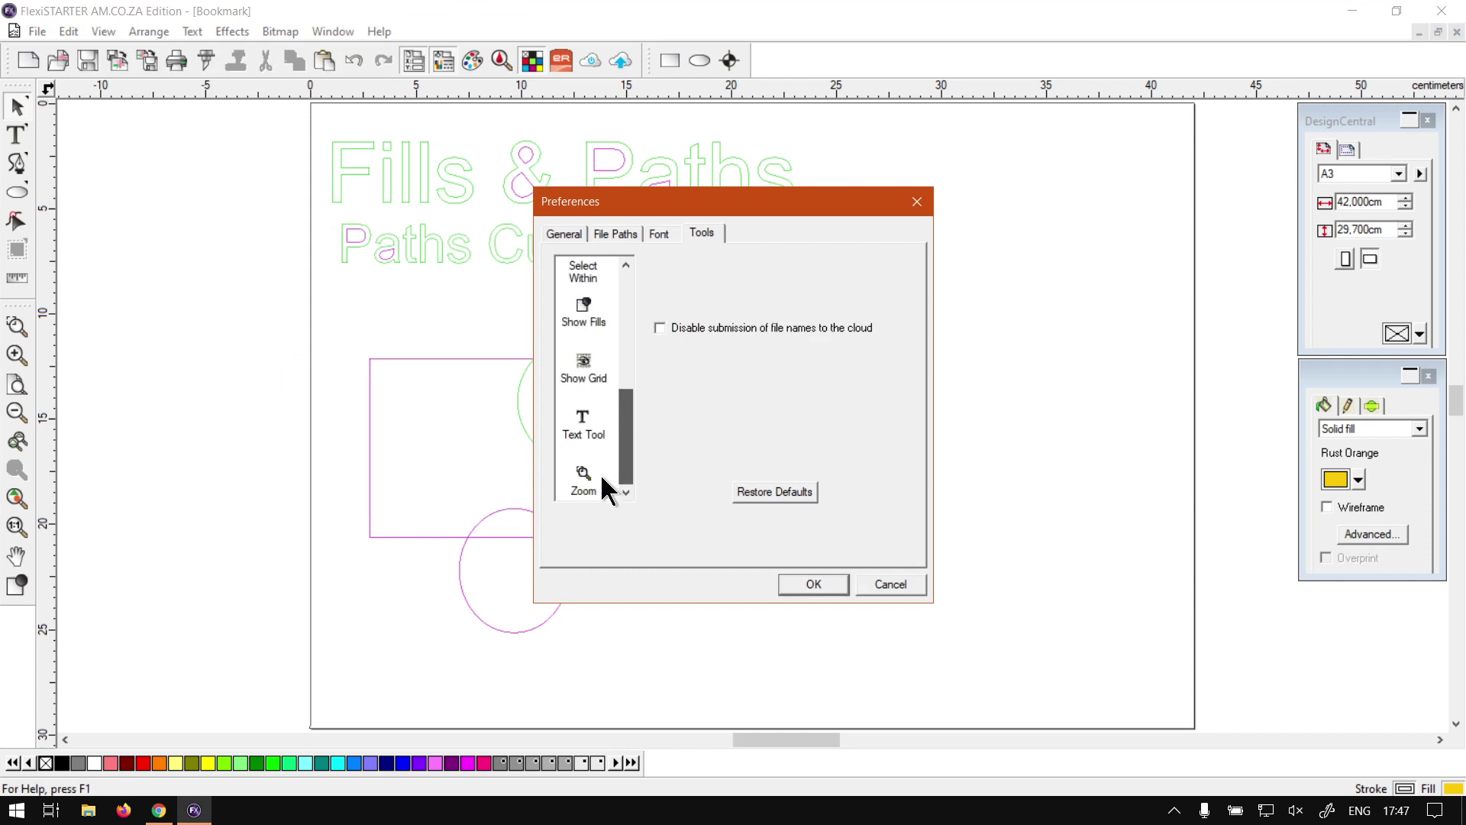
{"action": "left_click", "coordinate": [585, 319]}
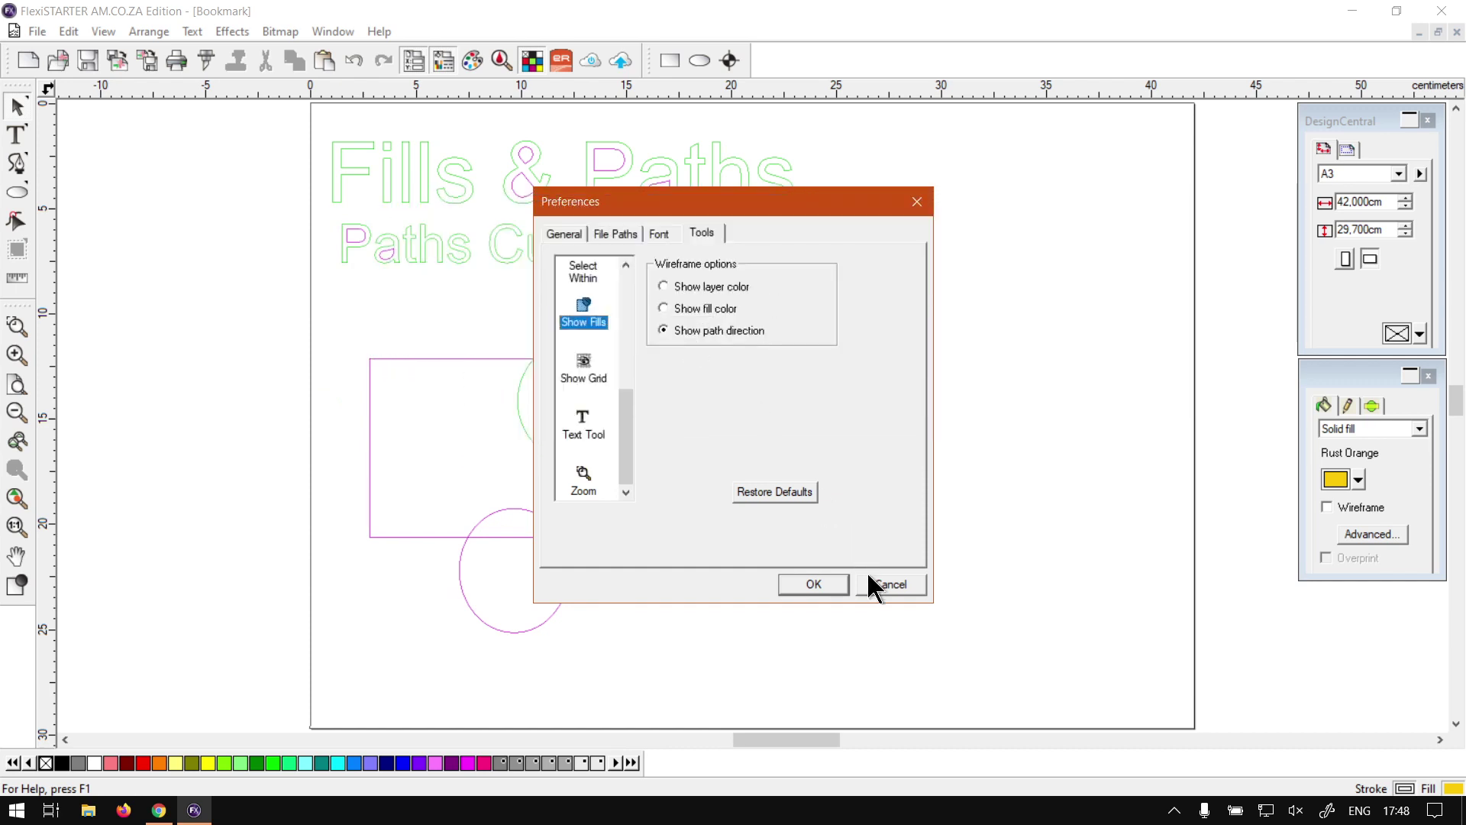
{"action": "left_click", "coordinate": [888, 584]}
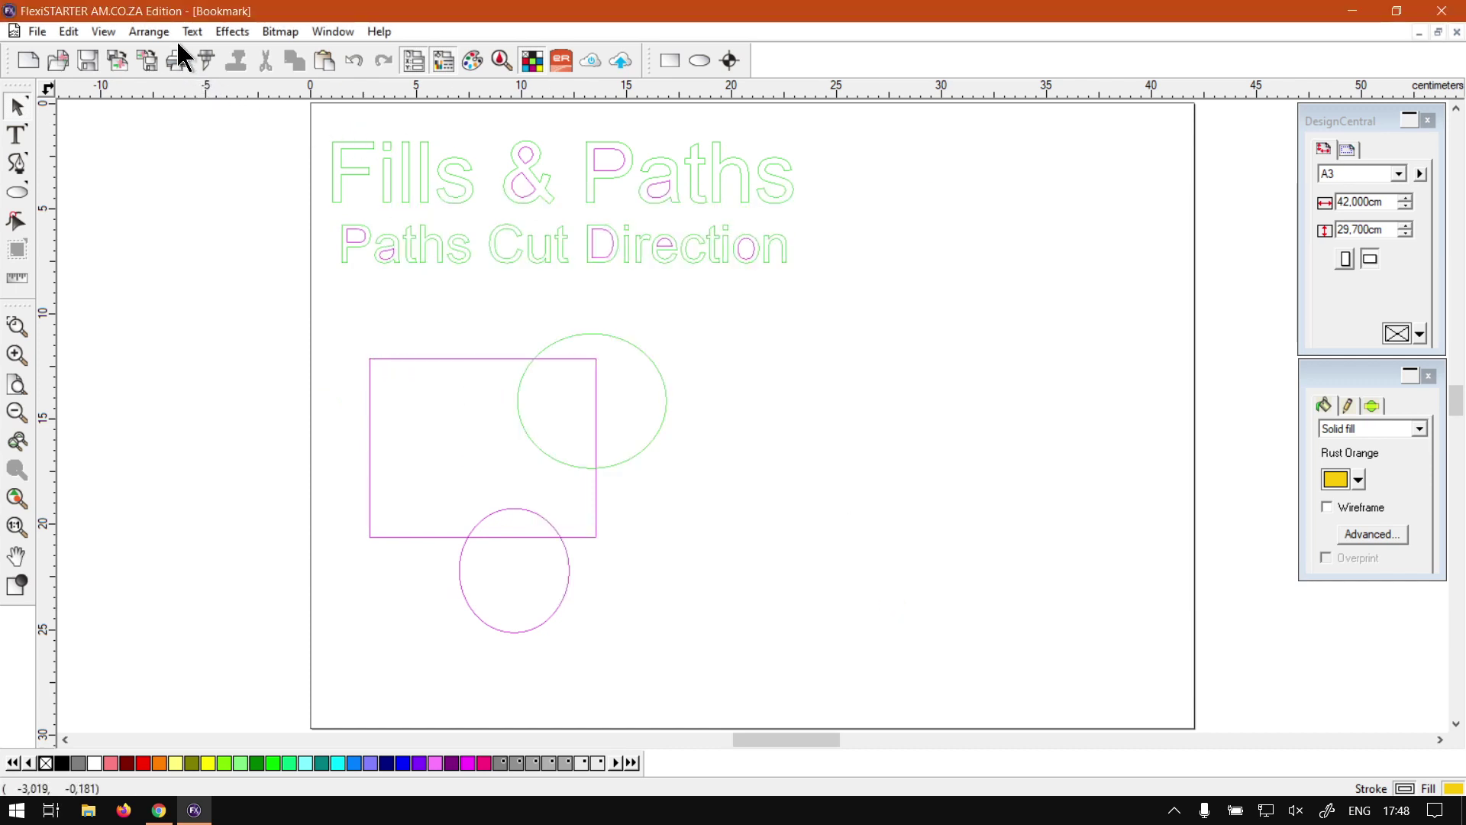
Show the objects' fills, and return to the wireframe display.
{"action": "left_click", "coordinate": [107, 29]}
{"action": "left_click", "coordinate": [139, 57]}
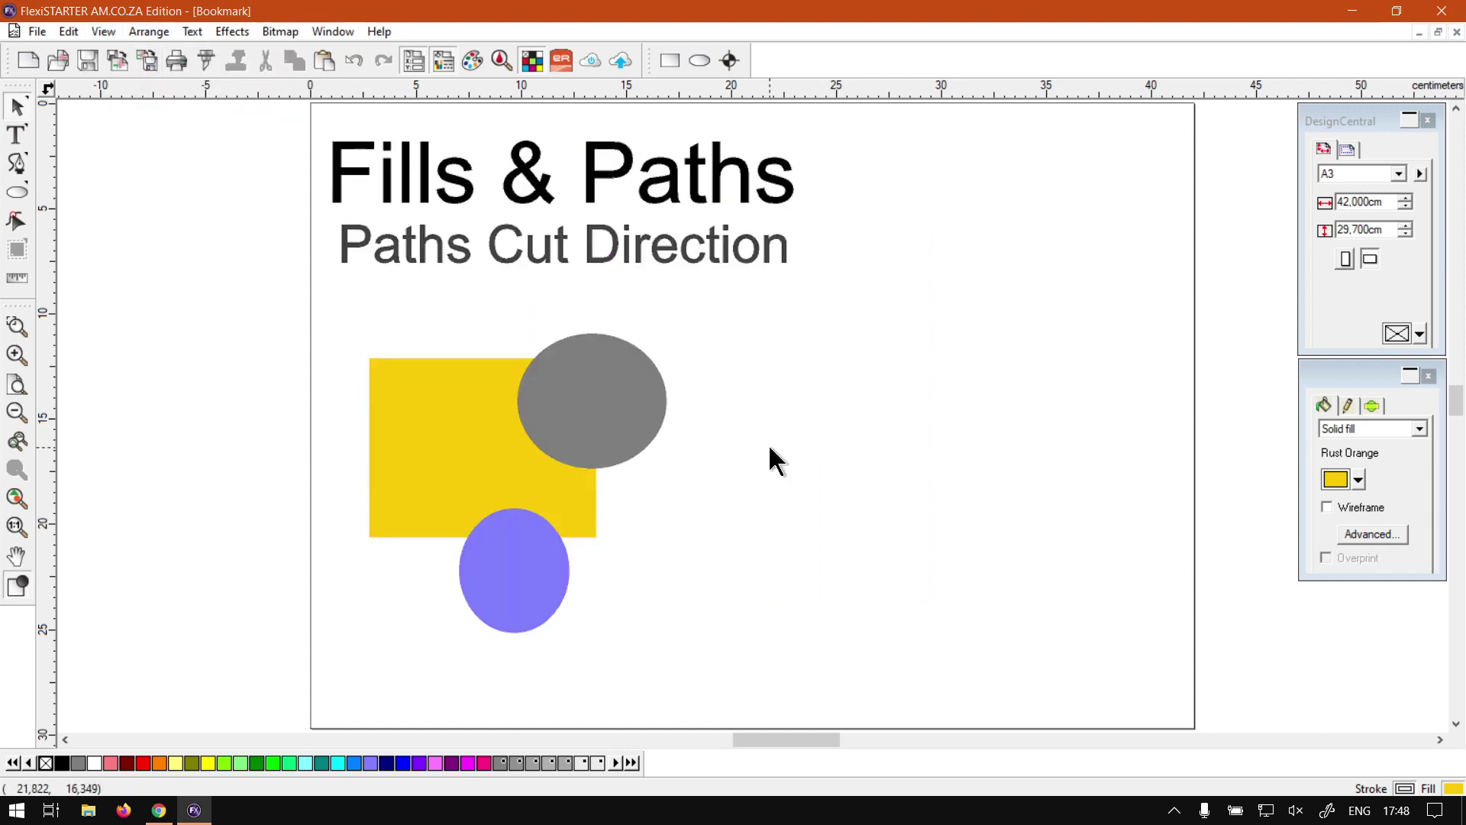
{"action": "key", "text": "ctrl+shift+f"}
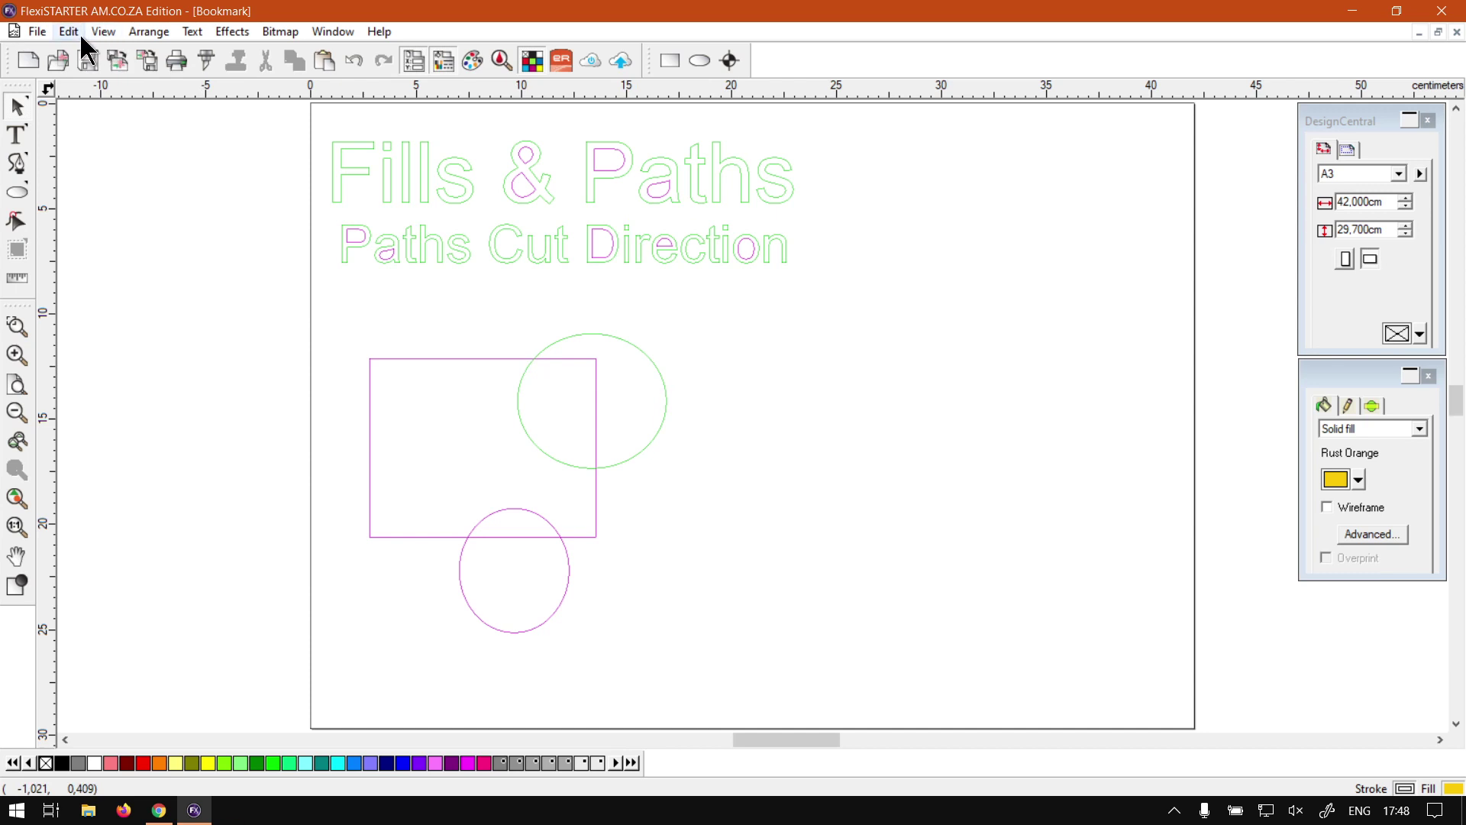
Turn off the path direction display, select the larger circle, and turn the path direction display back on.
{"action": "left_click", "coordinate": [106, 32]}
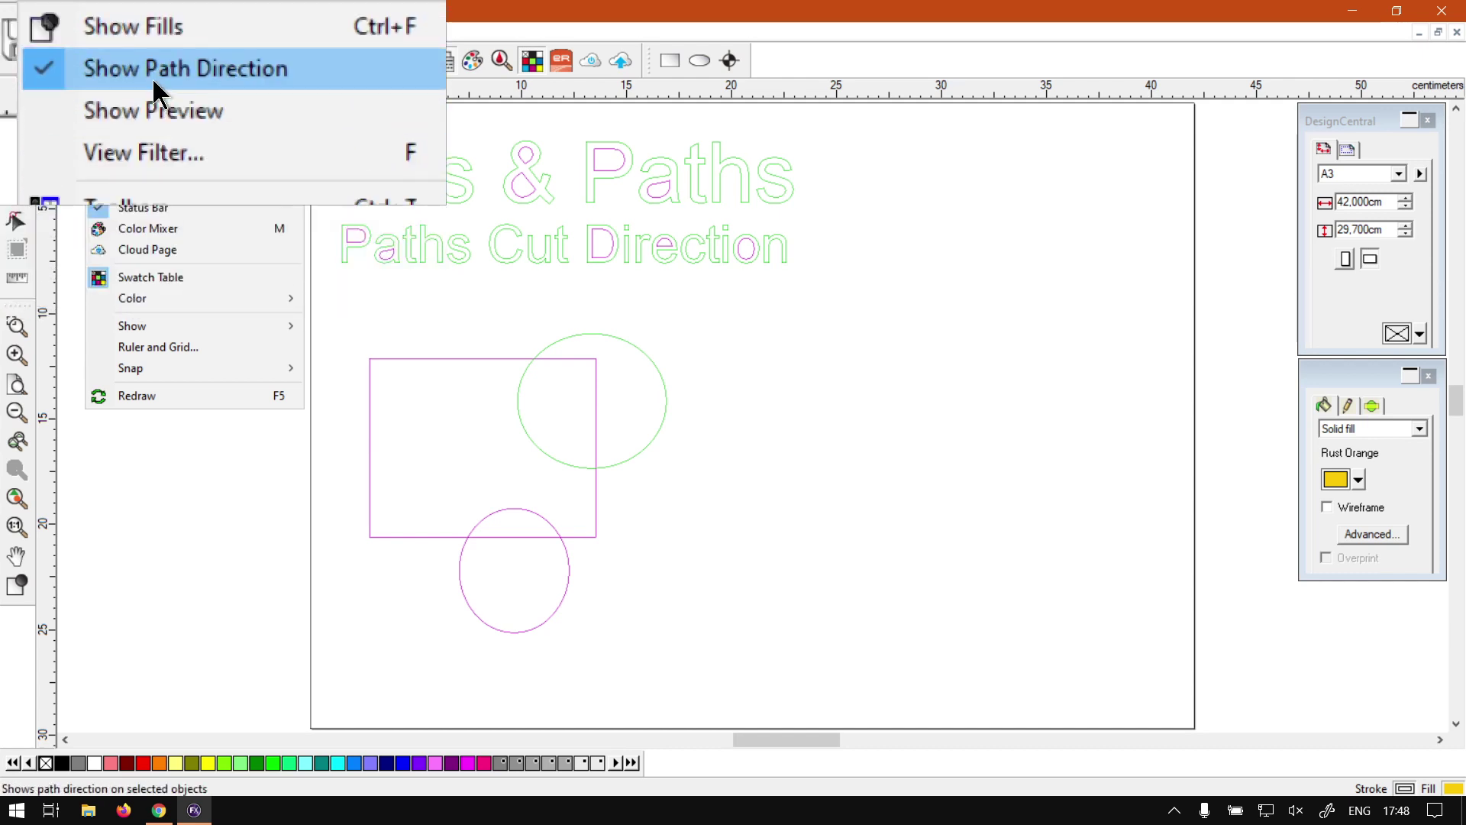
{"action": "left_click", "coordinate": [200, 81]}
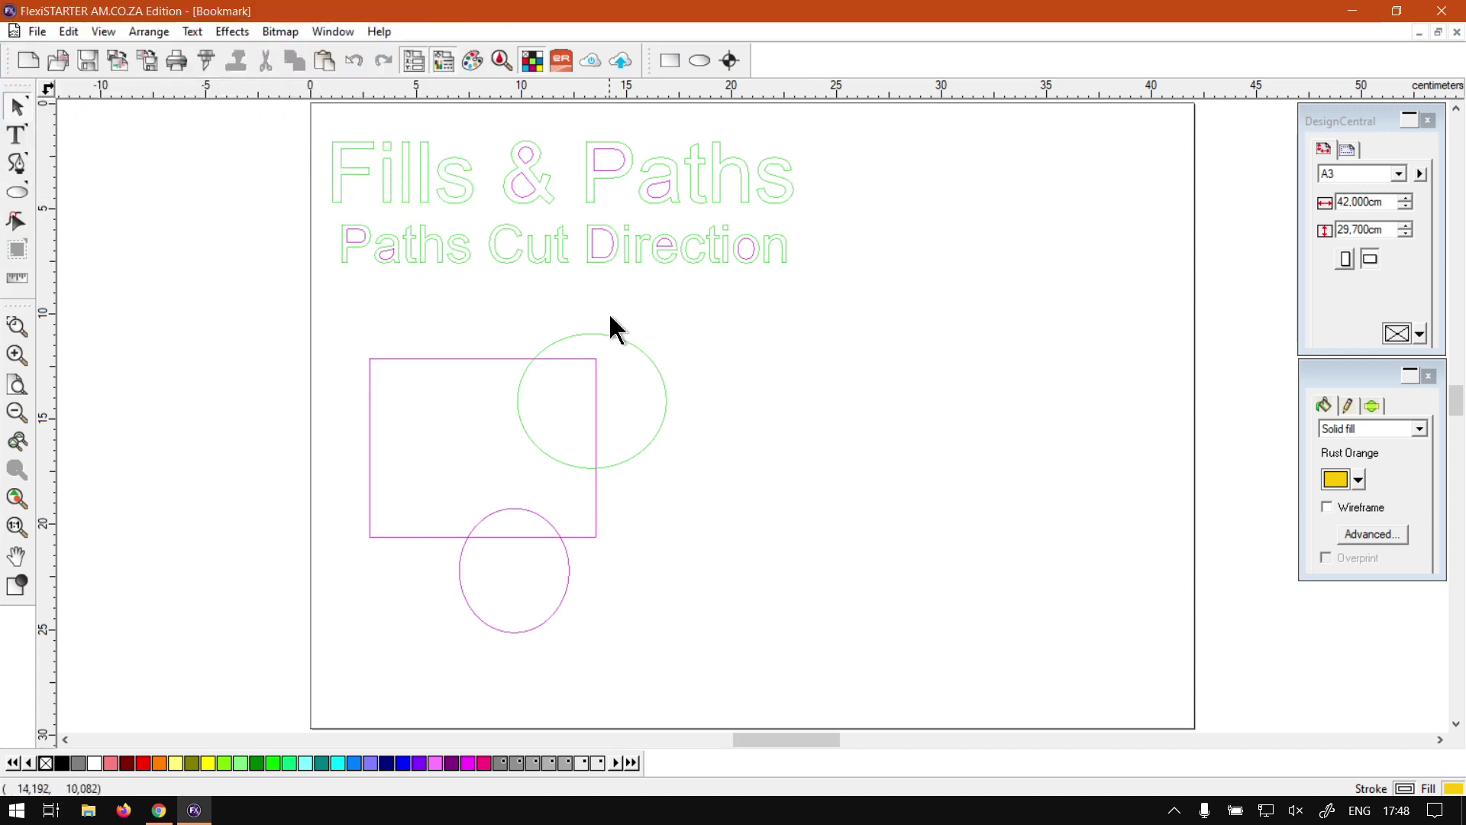
{"action": "left_click", "coordinate": [612, 331]}
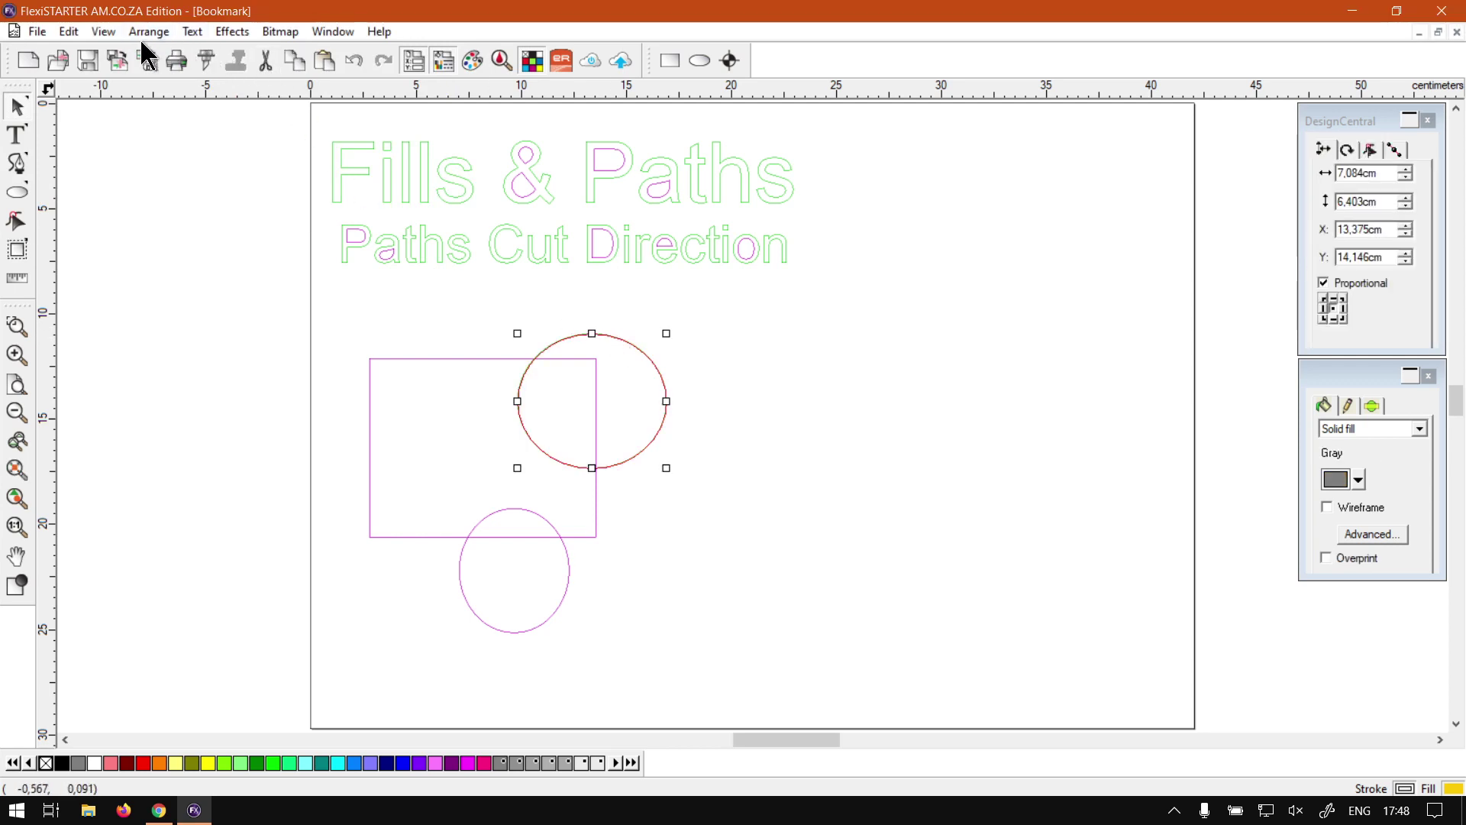
{"action": "left_click", "coordinate": [115, 32]}
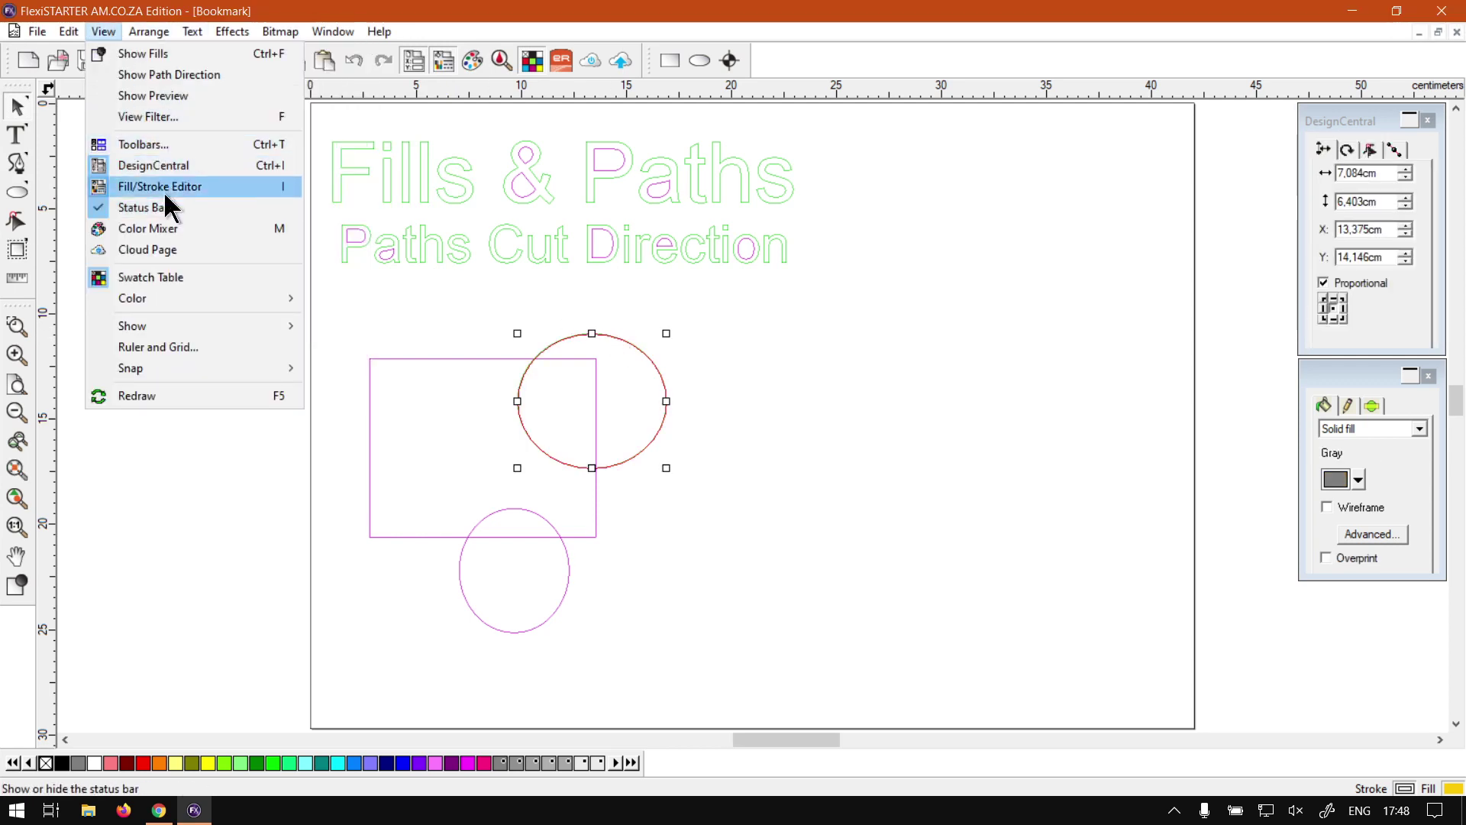
{"action": "left_click", "coordinate": [150, 74]}
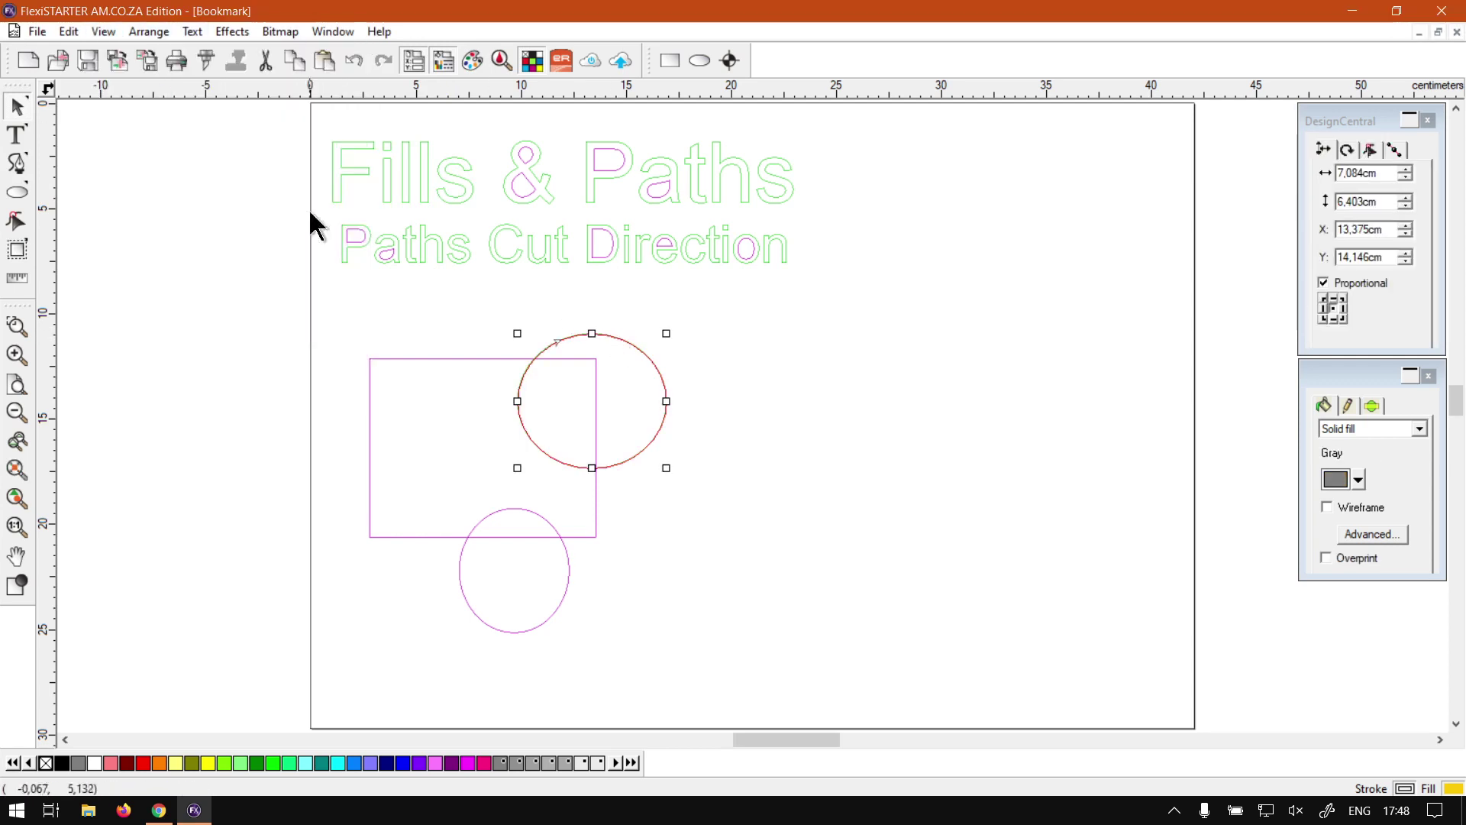
{"action": "left_click", "coordinate": [787, 374]}
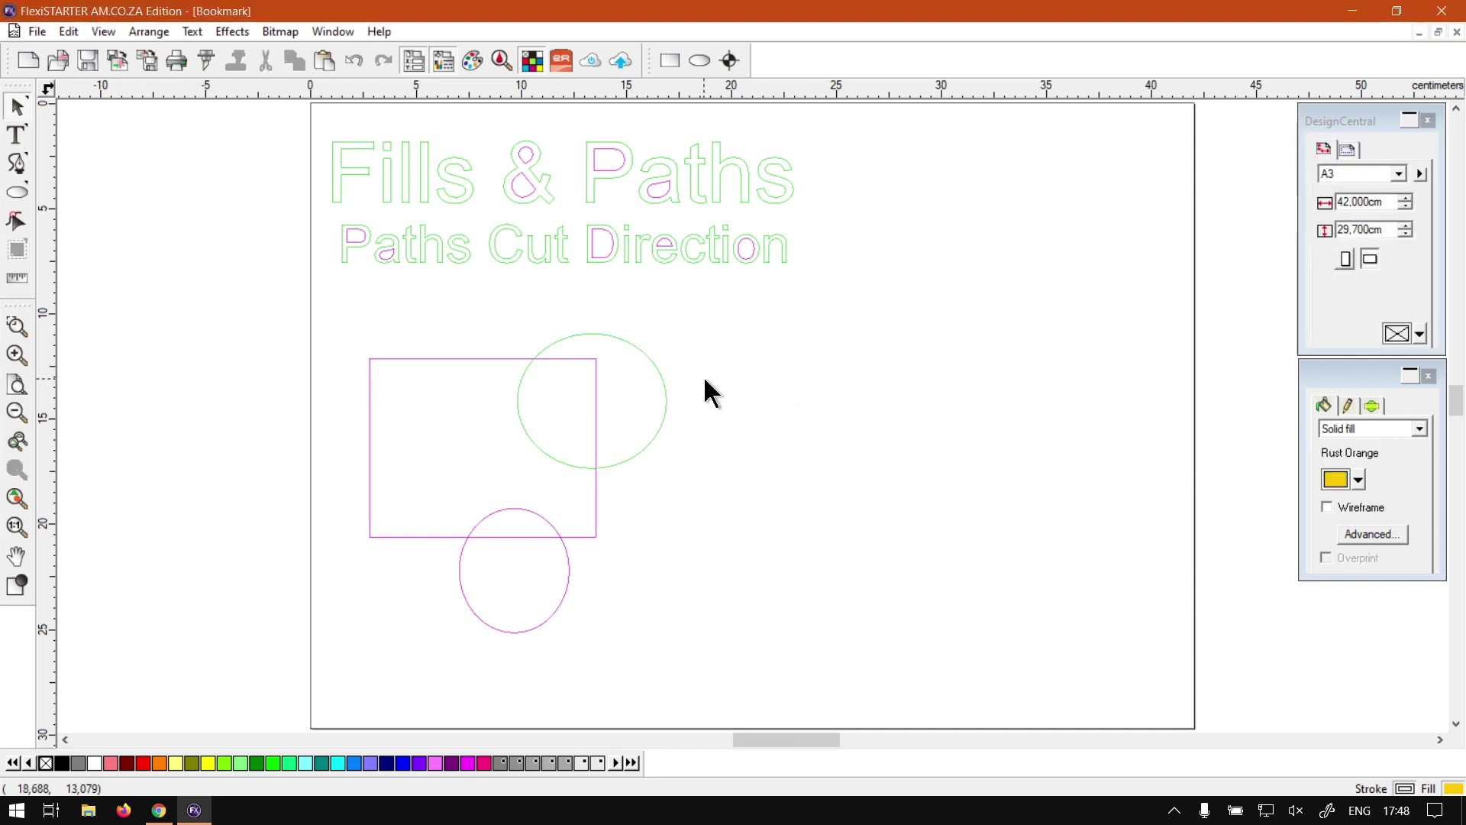
Select the larger circle and the smaller circle one after the other to examine their path direction arrows.
{"action": "left_click", "coordinate": [660, 370]}
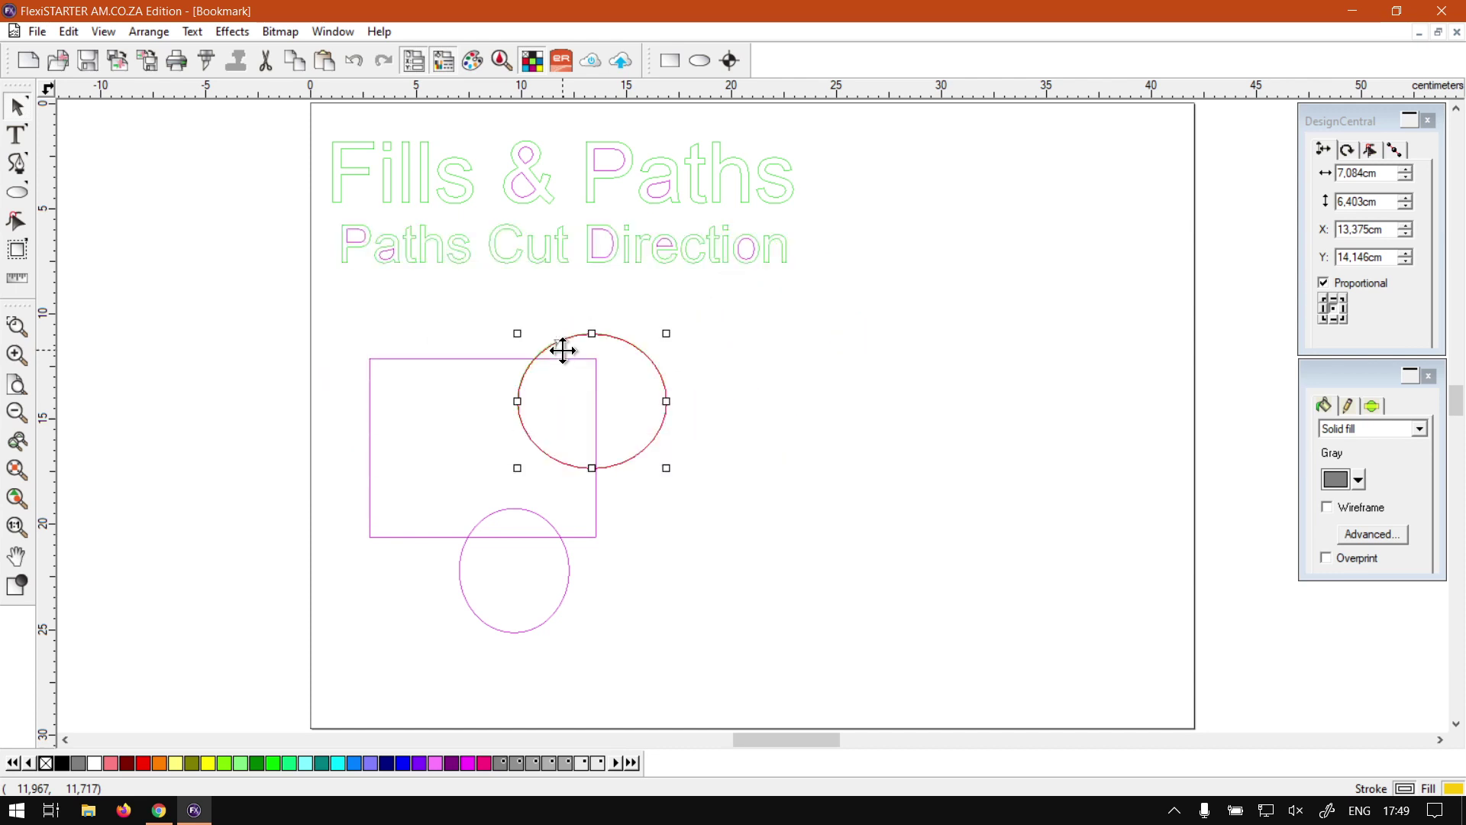
{"action": "left_click", "coordinate": [724, 374]}
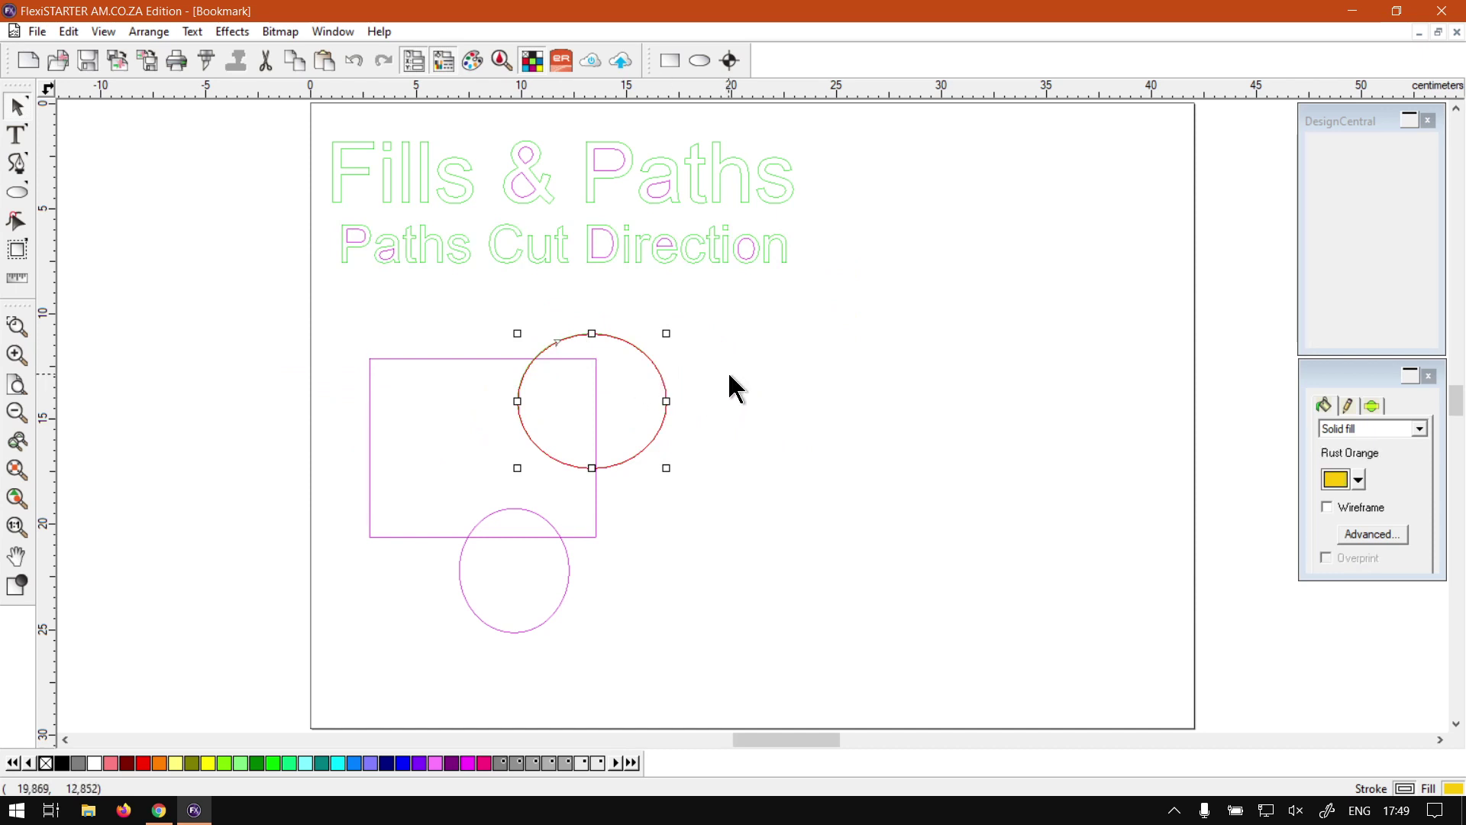
{"action": "left_click", "coordinate": [566, 588]}
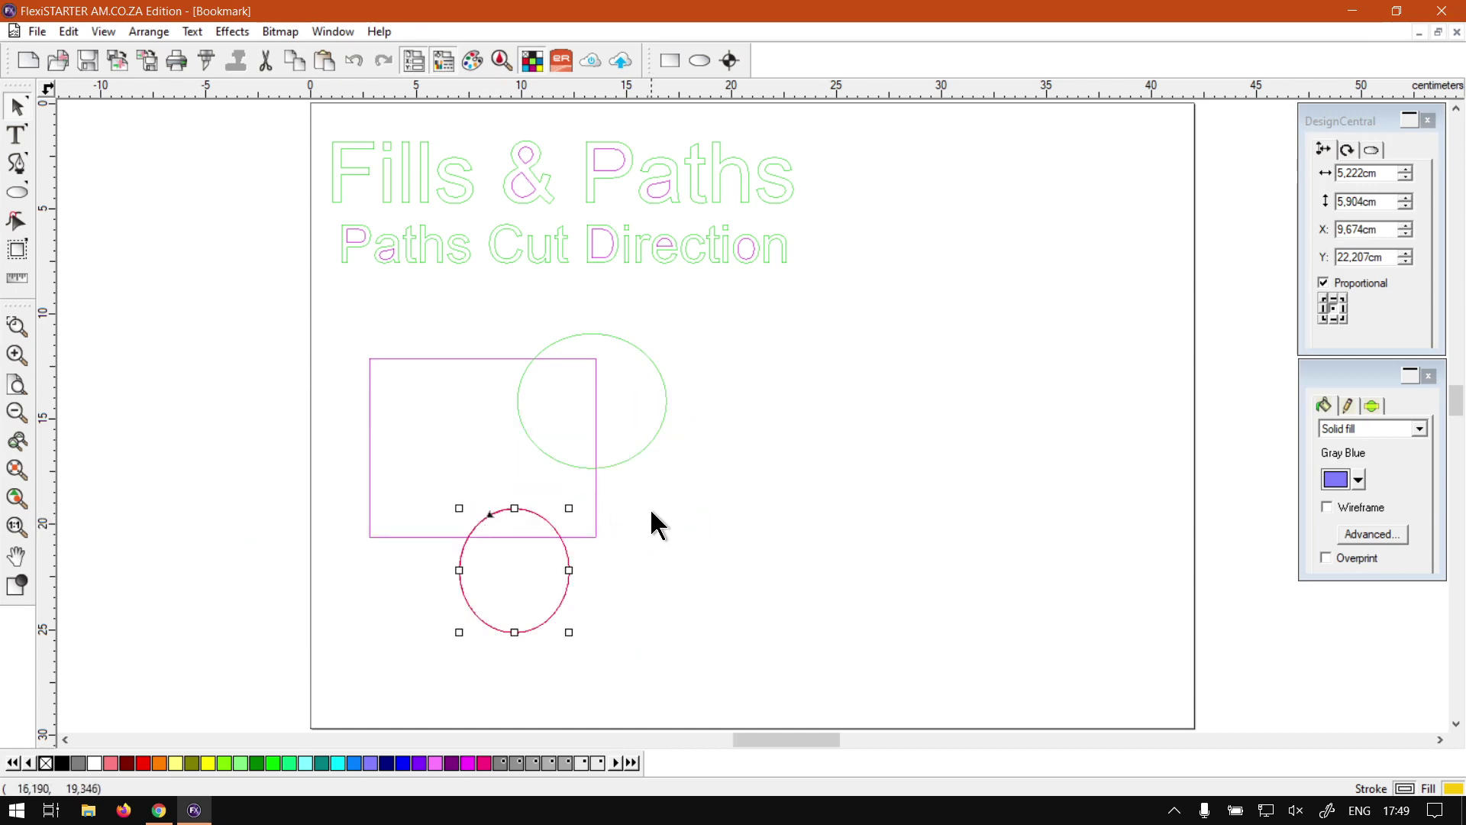
{"action": "left_click", "coordinate": [667, 498]}
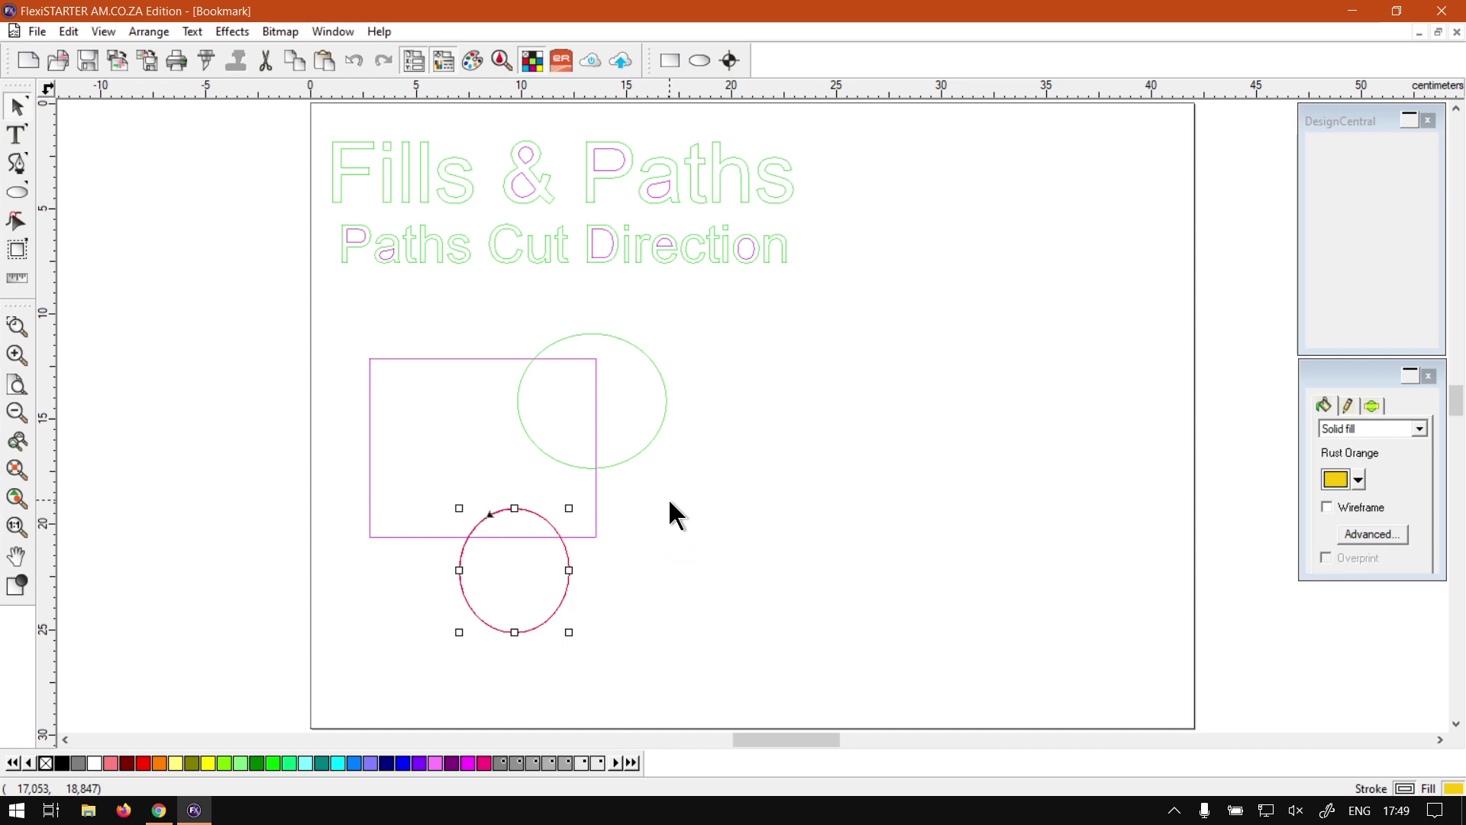
Set the larger circle's path direction to Counter Clockwise and deselect it.
{"action": "left_click", "coordinate": [665, 400]}
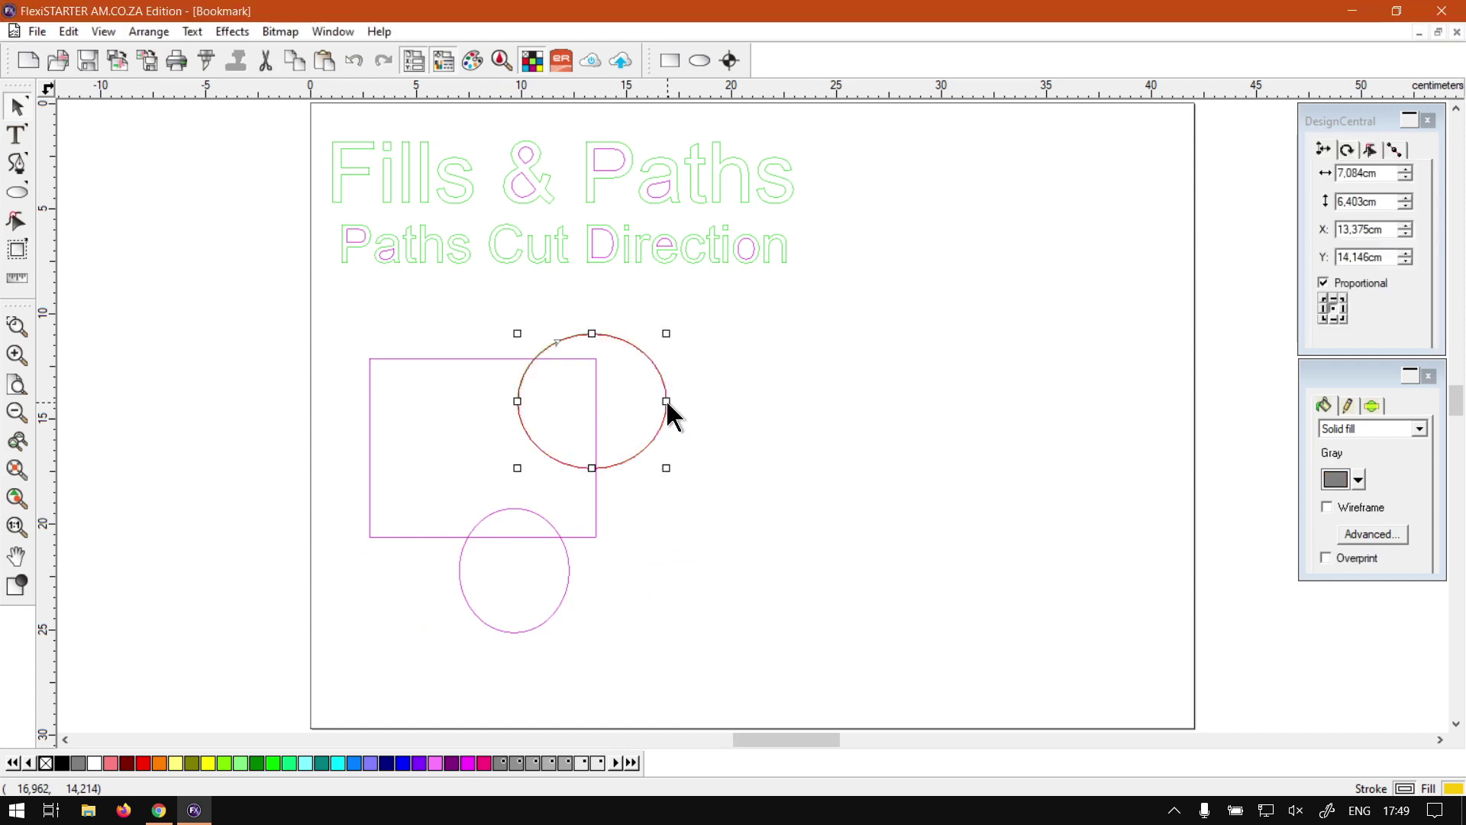
{"action": "left_click", "coordinate": [157, 31]}
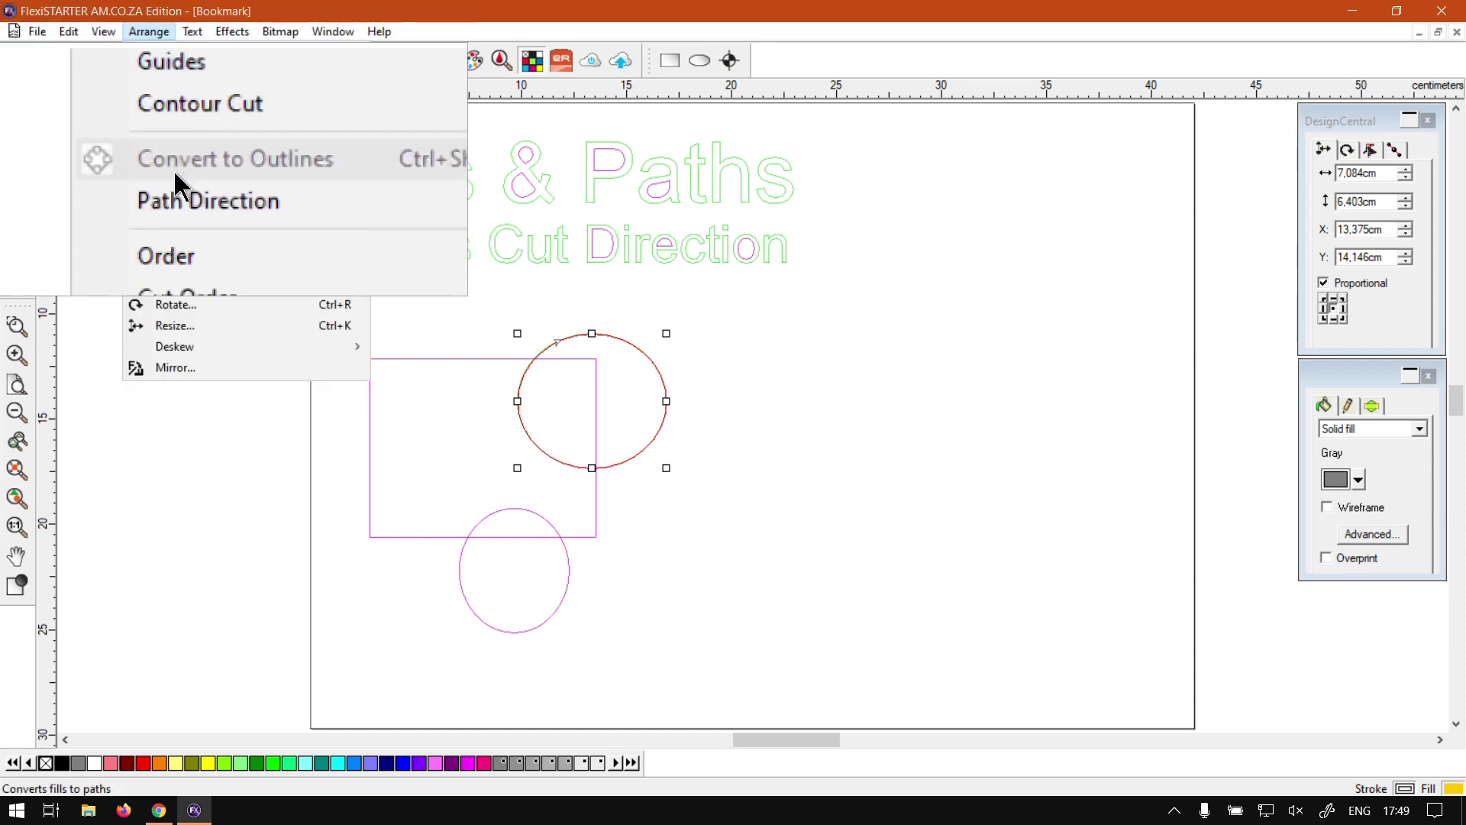
{"action": "mouse_move", "coordinate": [177, 189]}
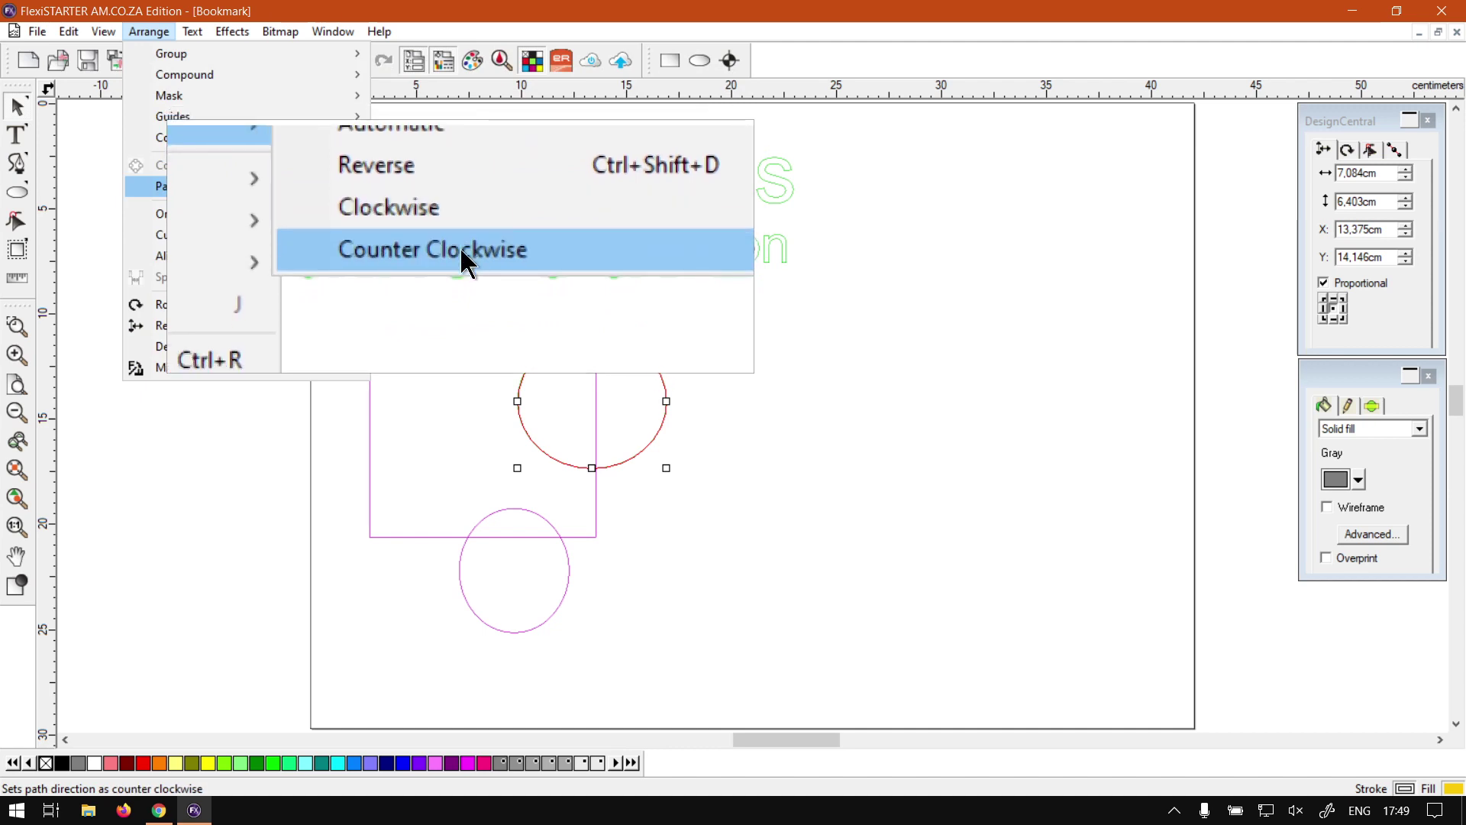
{"action": "left_click", "coordinate": [460, 246]}
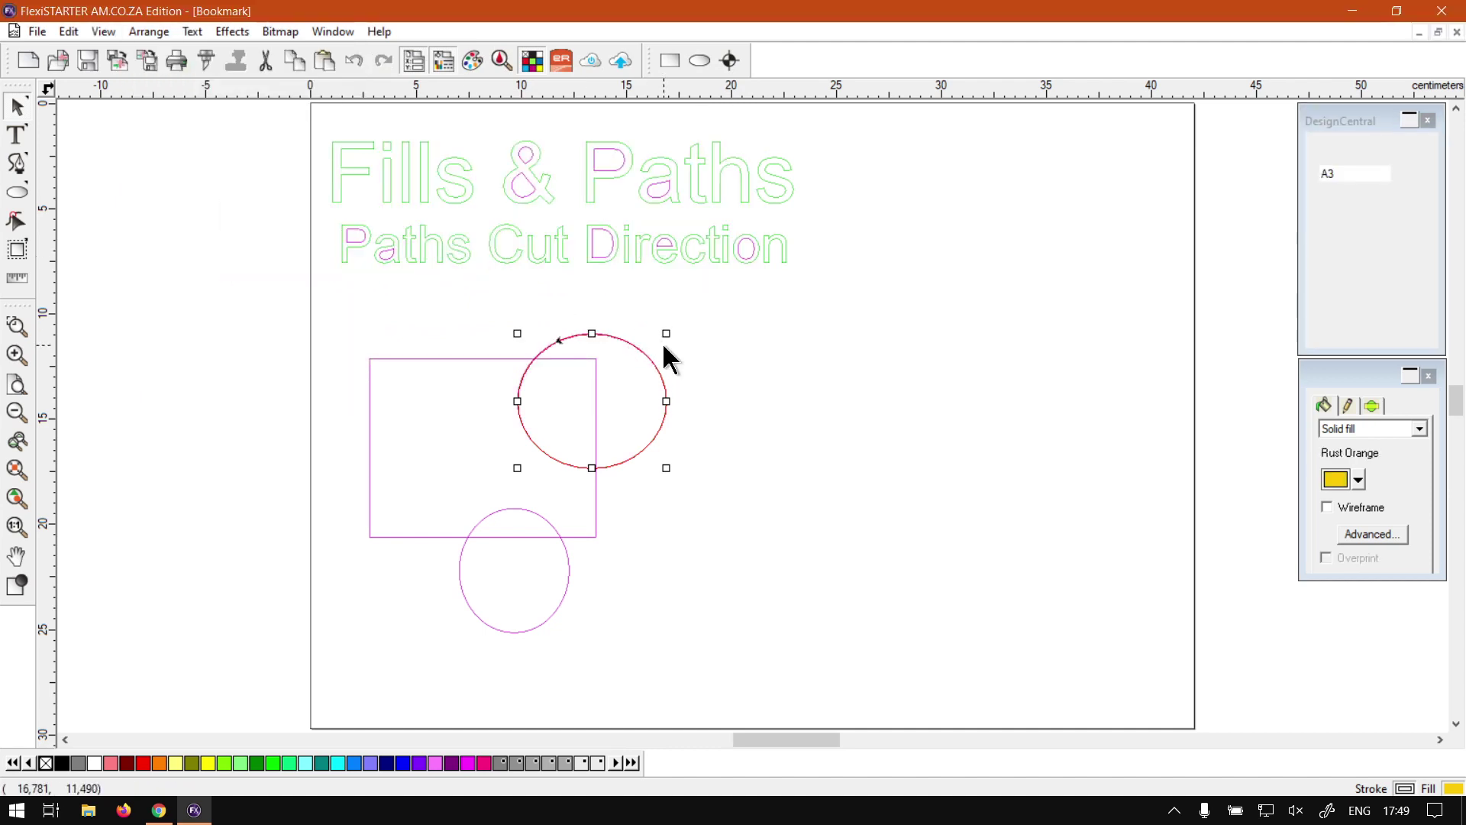
{"action": "left_click", "coordinate": [703, 351]}
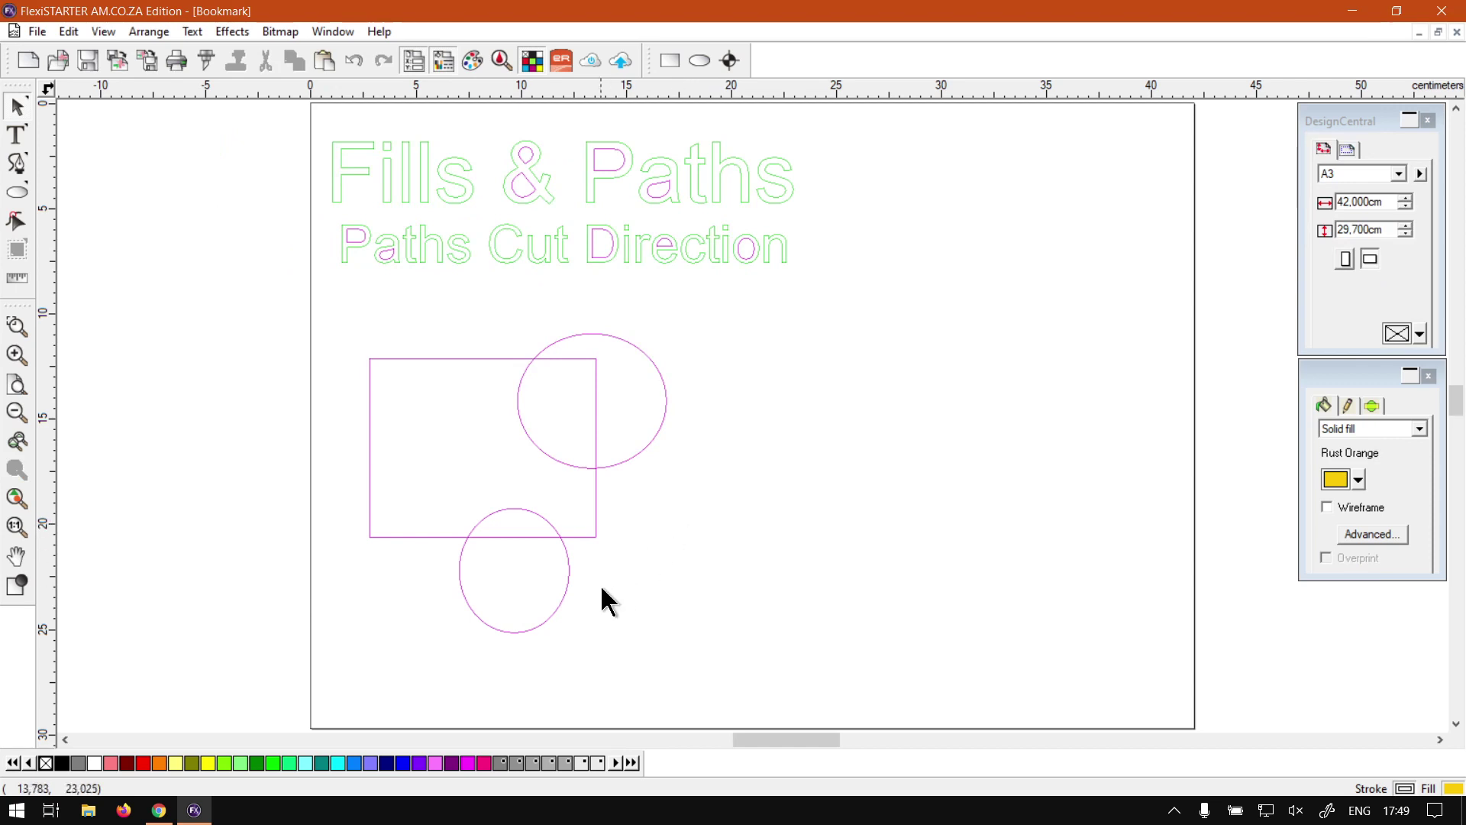
Set the smaller circle's path direction to Clockwise and deselect it.
{"action": "left_click", "coordinate": [567, 583]}
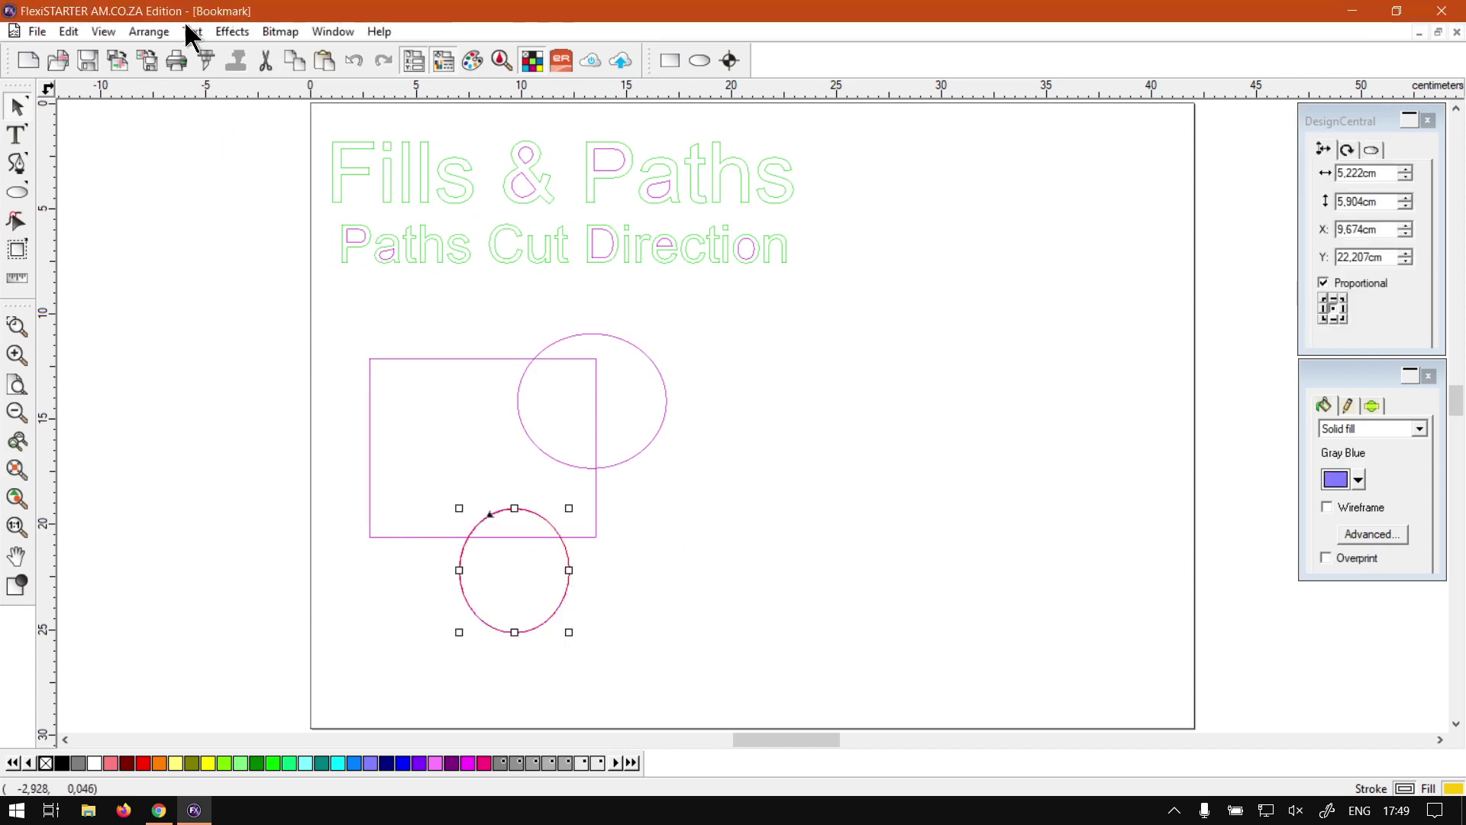
{"action": "left_click", "coordinate": [148, 31]}
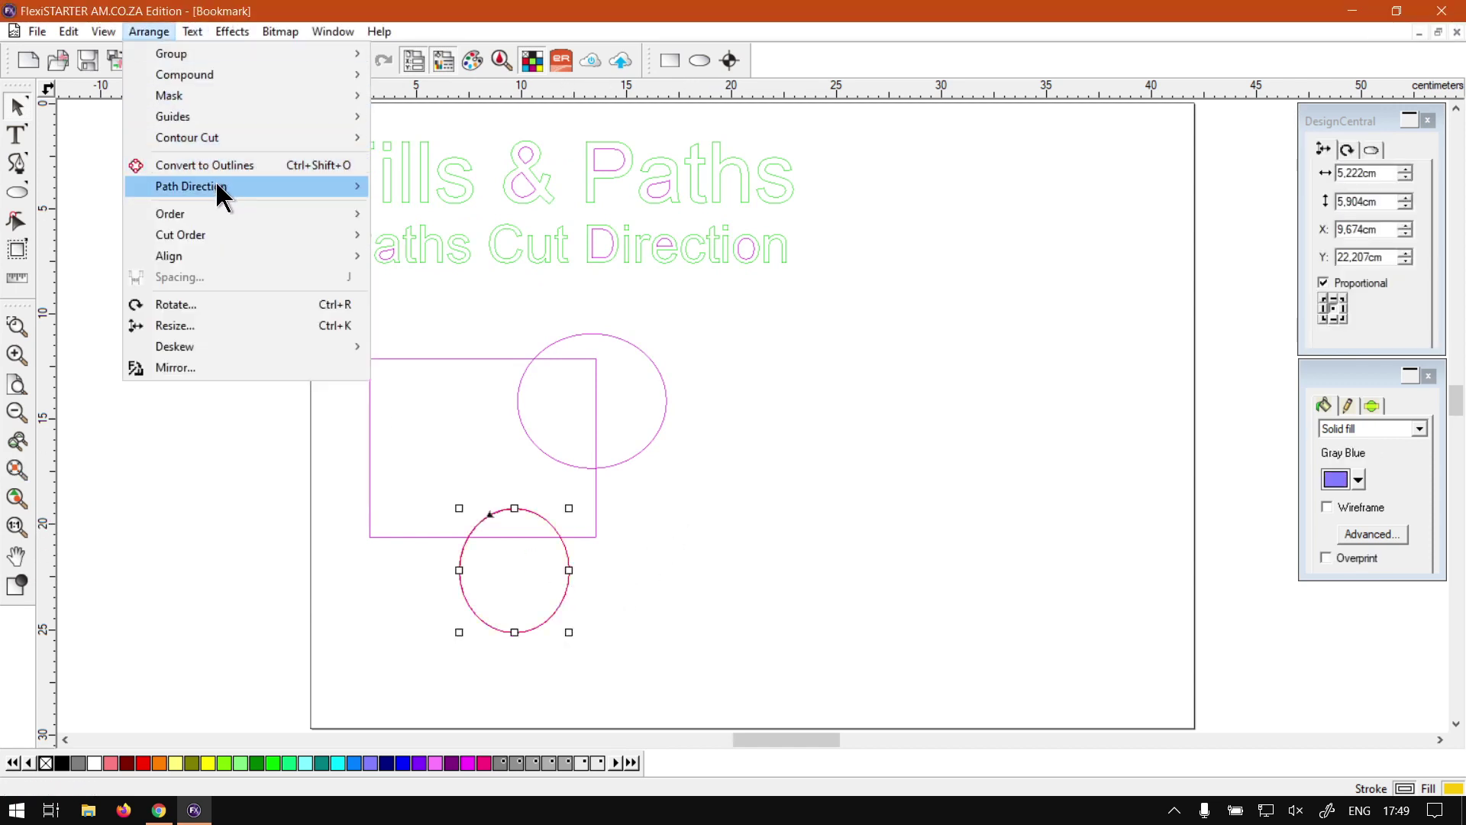
{"action": "mouse_move", "coordinate": [277, 185]}
{"action": "left_click", "coordinate": [425, 228]}
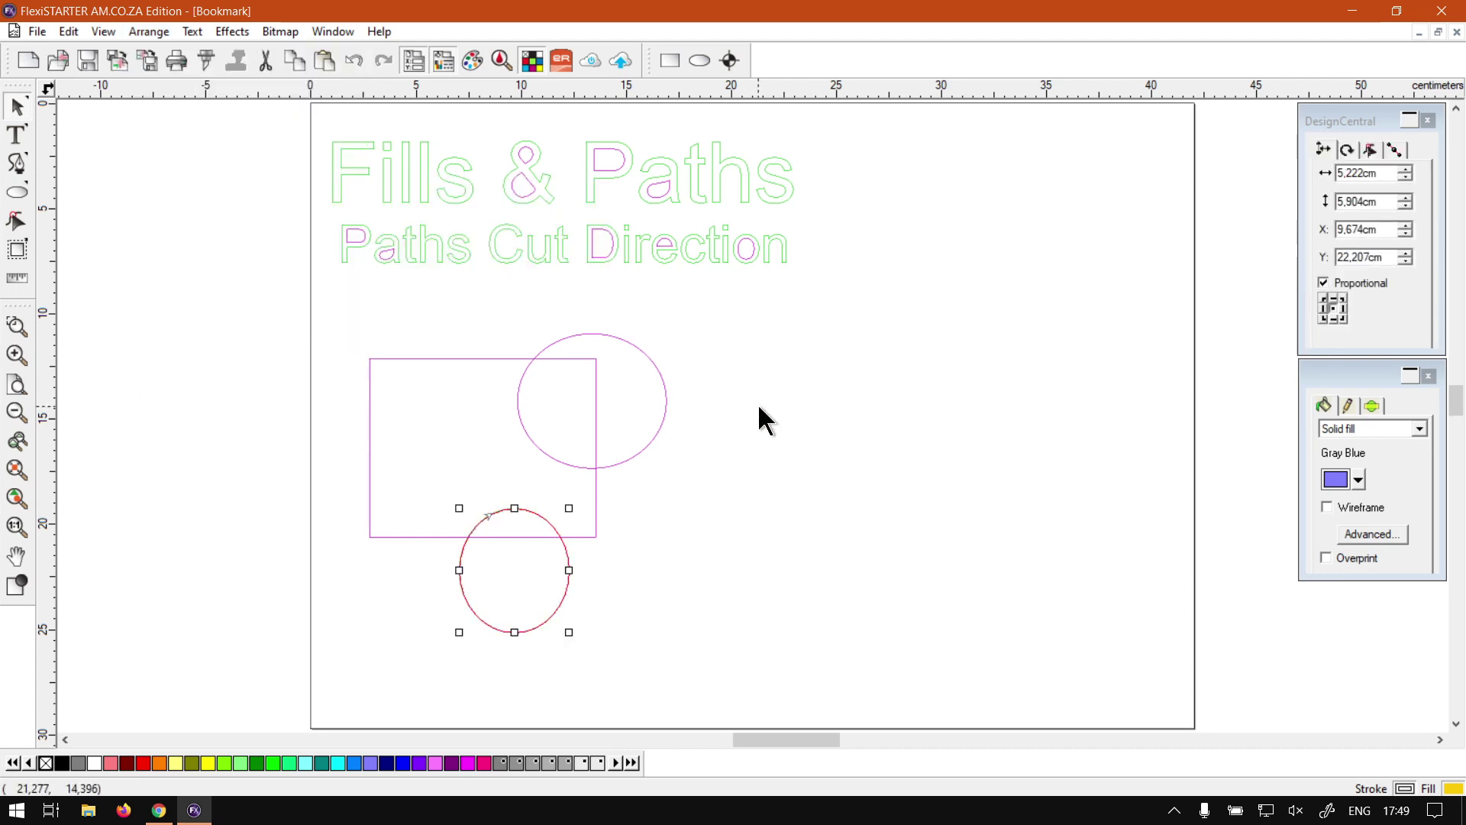
{"action": "left_click", "coordinate": [788, 443]}
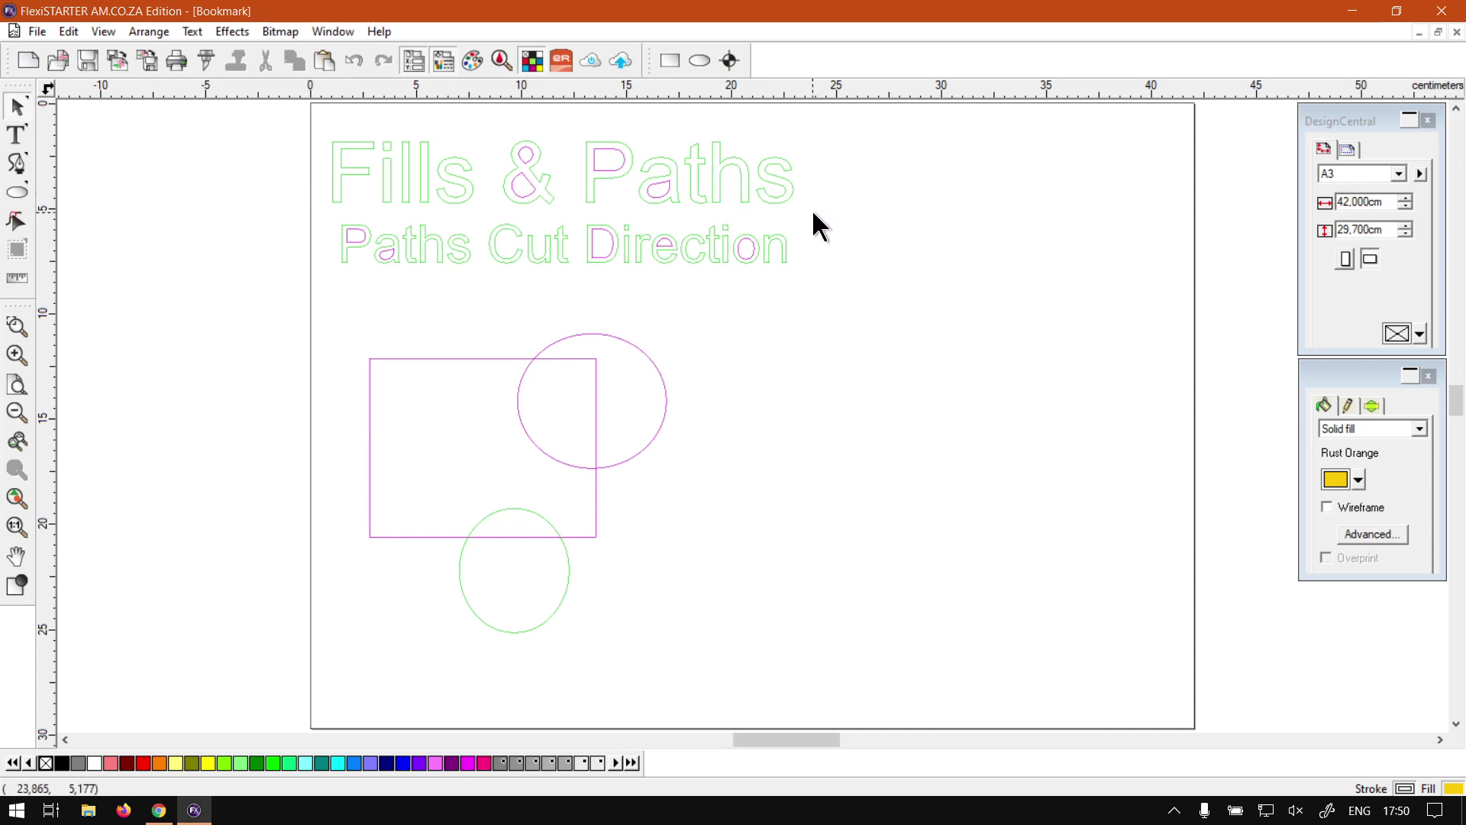
Set the path direction of the "Fills & Paths" text to Clockwise and deselect it.
{"action": "left_click_drag", "start_coordinate": [814, 213], "coordinate": [277, 113]}
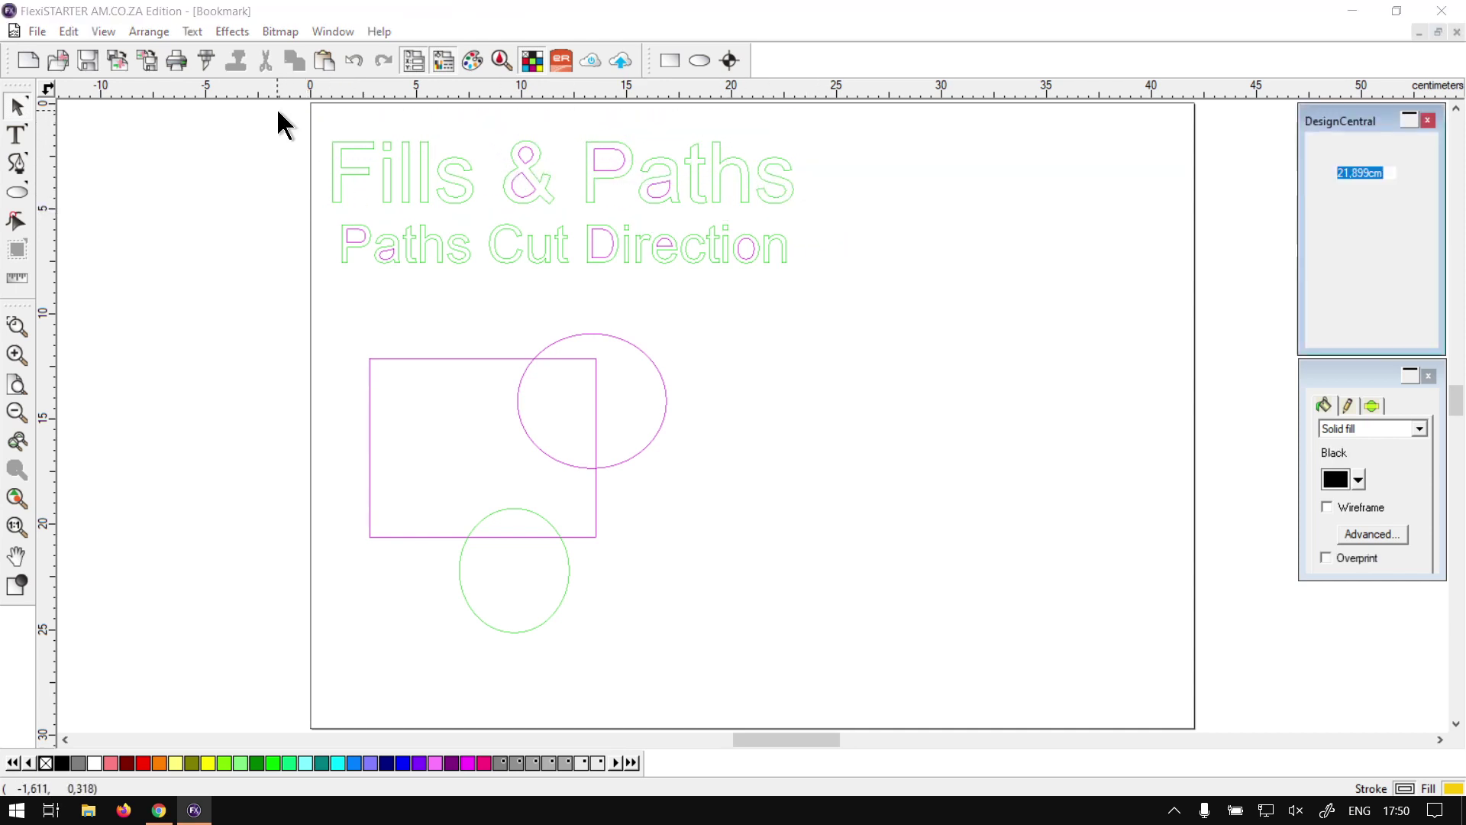
{"action": "left_click", "coordinate": [148, 33]}
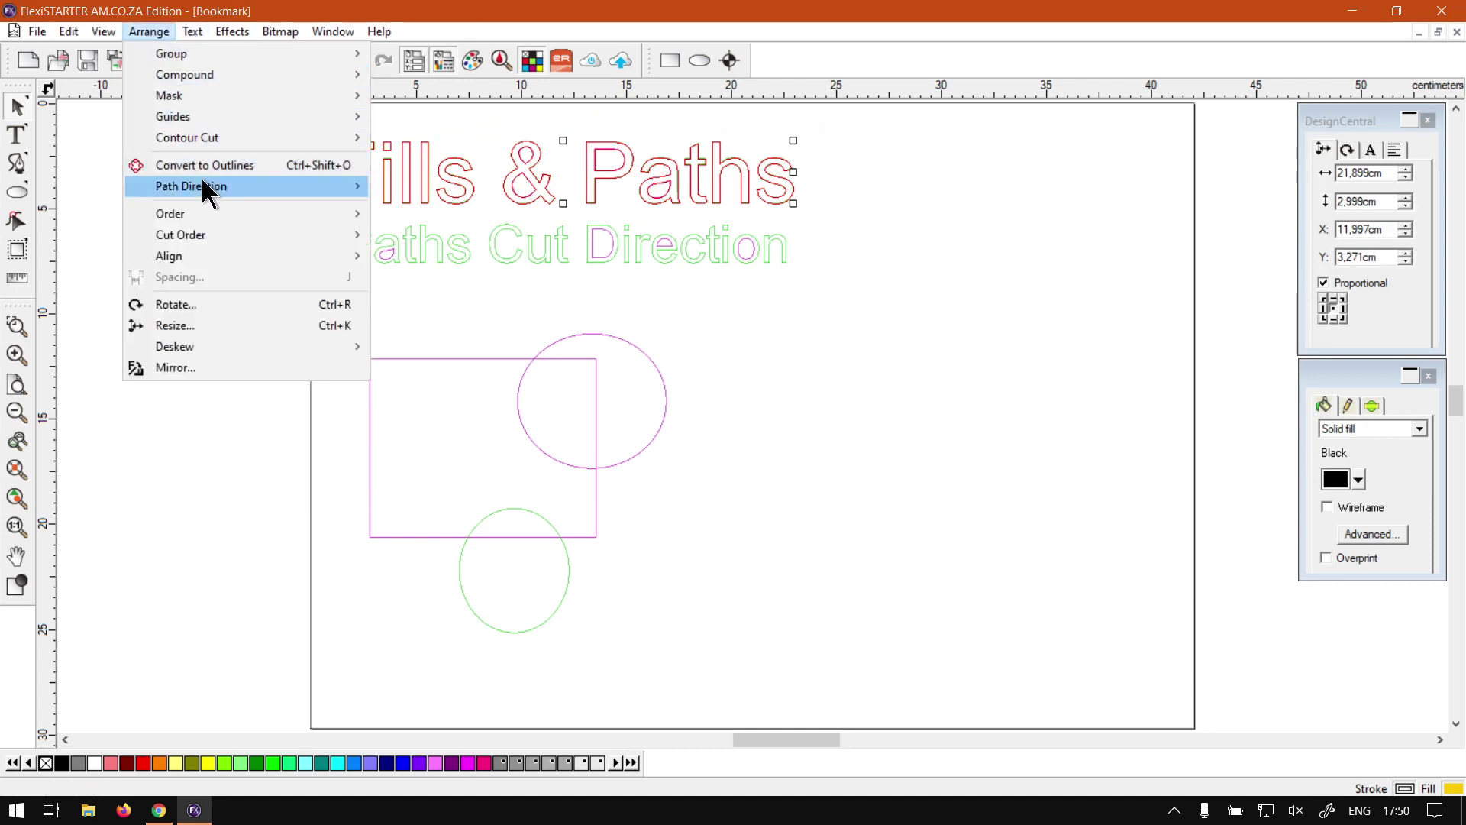
{"action": "mouse_move", "coordinate": [205, 189]}
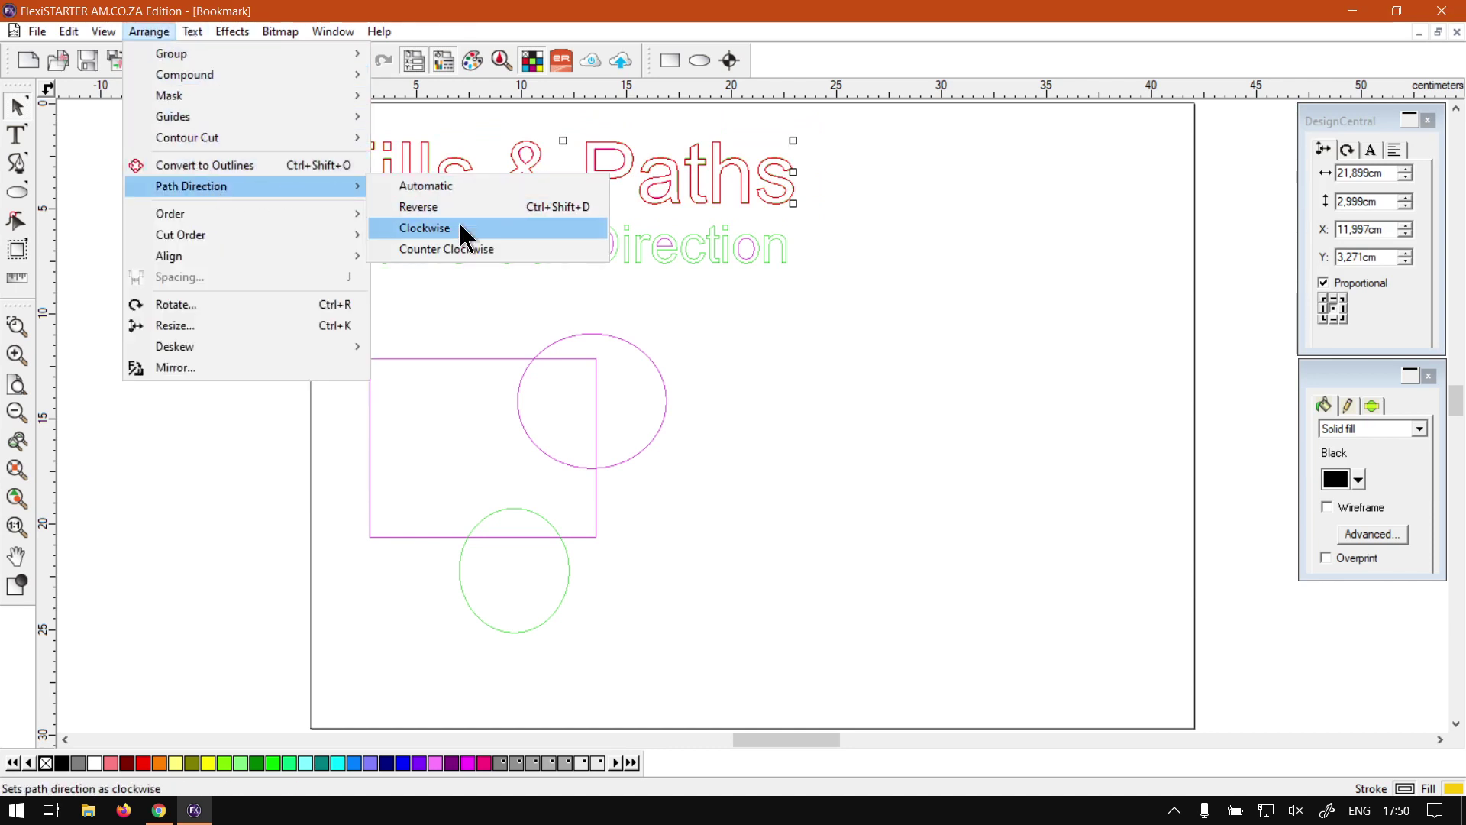
{"action": "left_click", "coordinate": [424, 227]}
{"action": "left_click", "coordinate": [942, 188]}
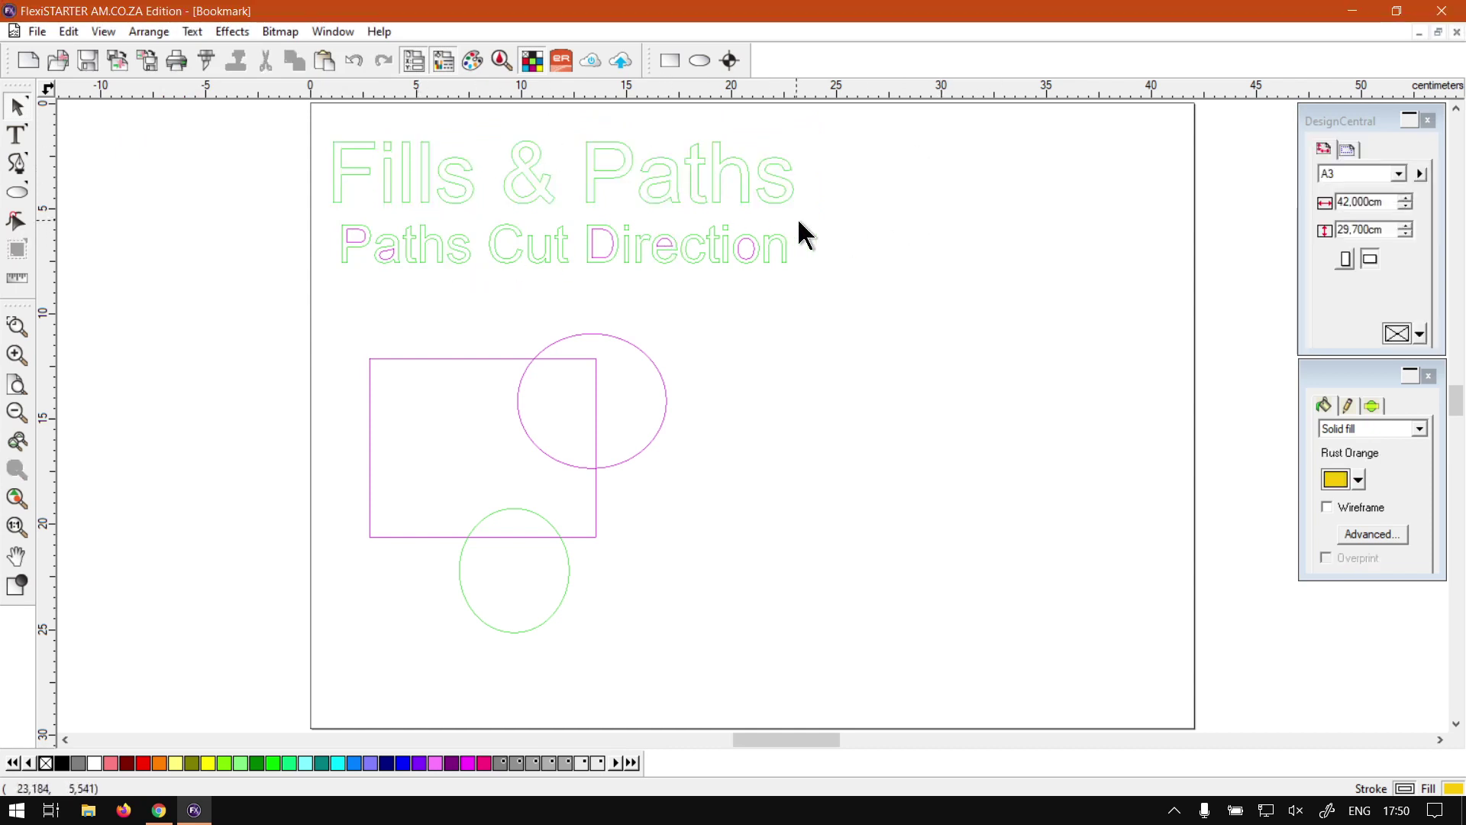
Set the path direction of the "Fills & Paths" text to Automatic and deselect it.
{"action": "left_click_drag", "start_coordinate": [832, 214], "coordinate": [291, 129]}
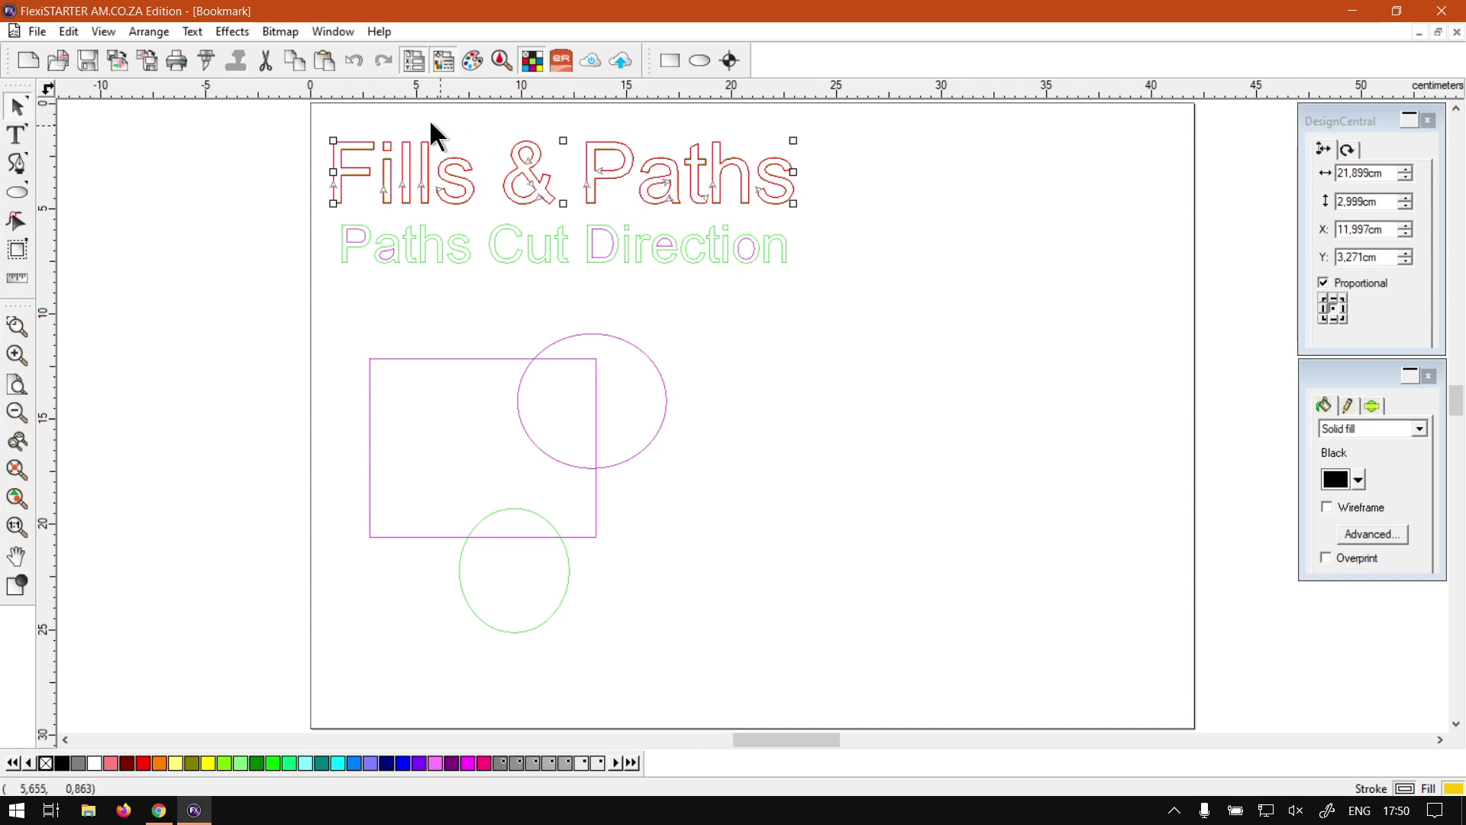
{"action": "left_click", "coordinate": [160, 31]}
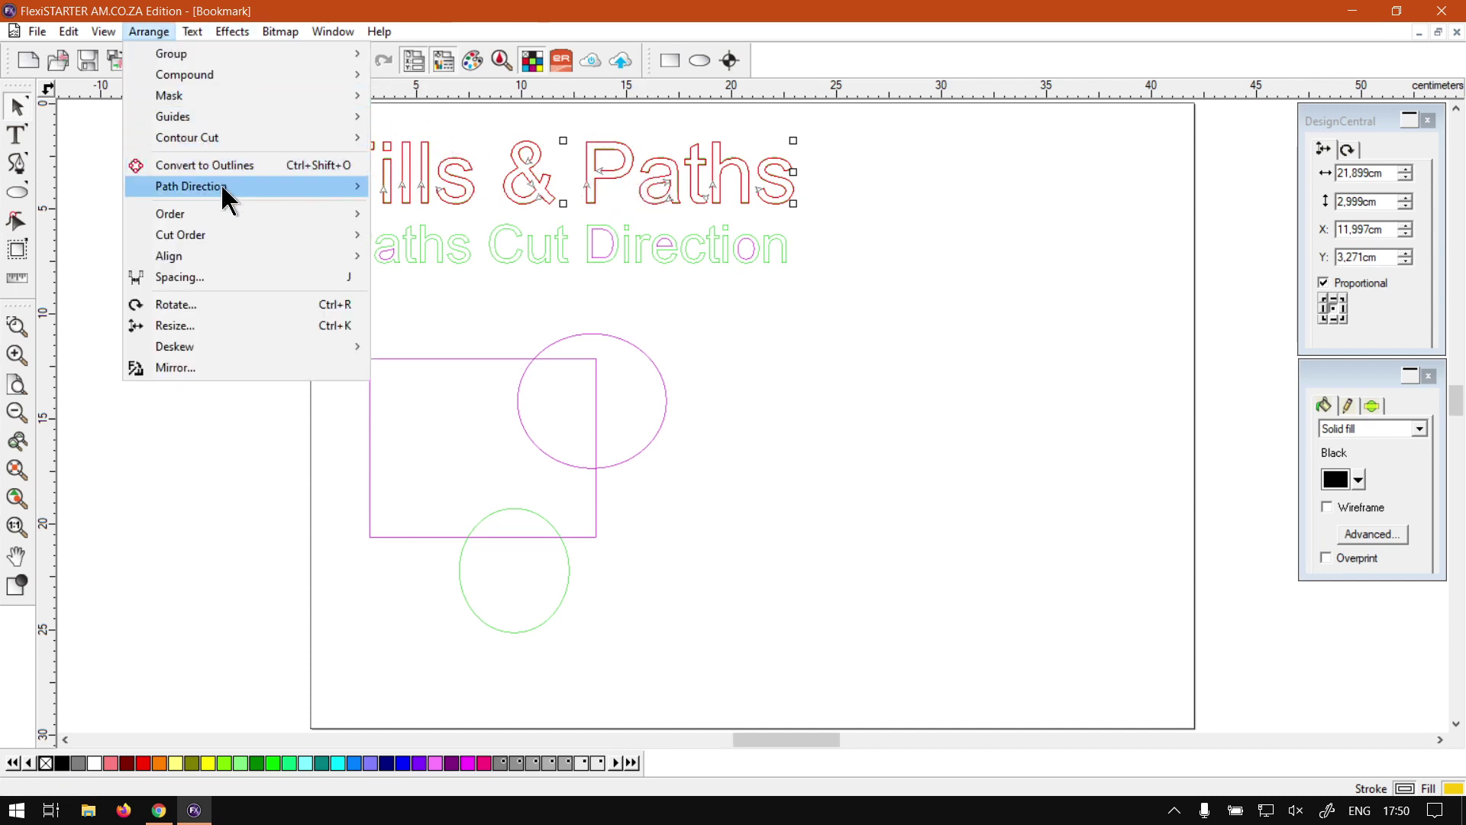
{"action": "mouse_move", "coordinate": [221, 188]}
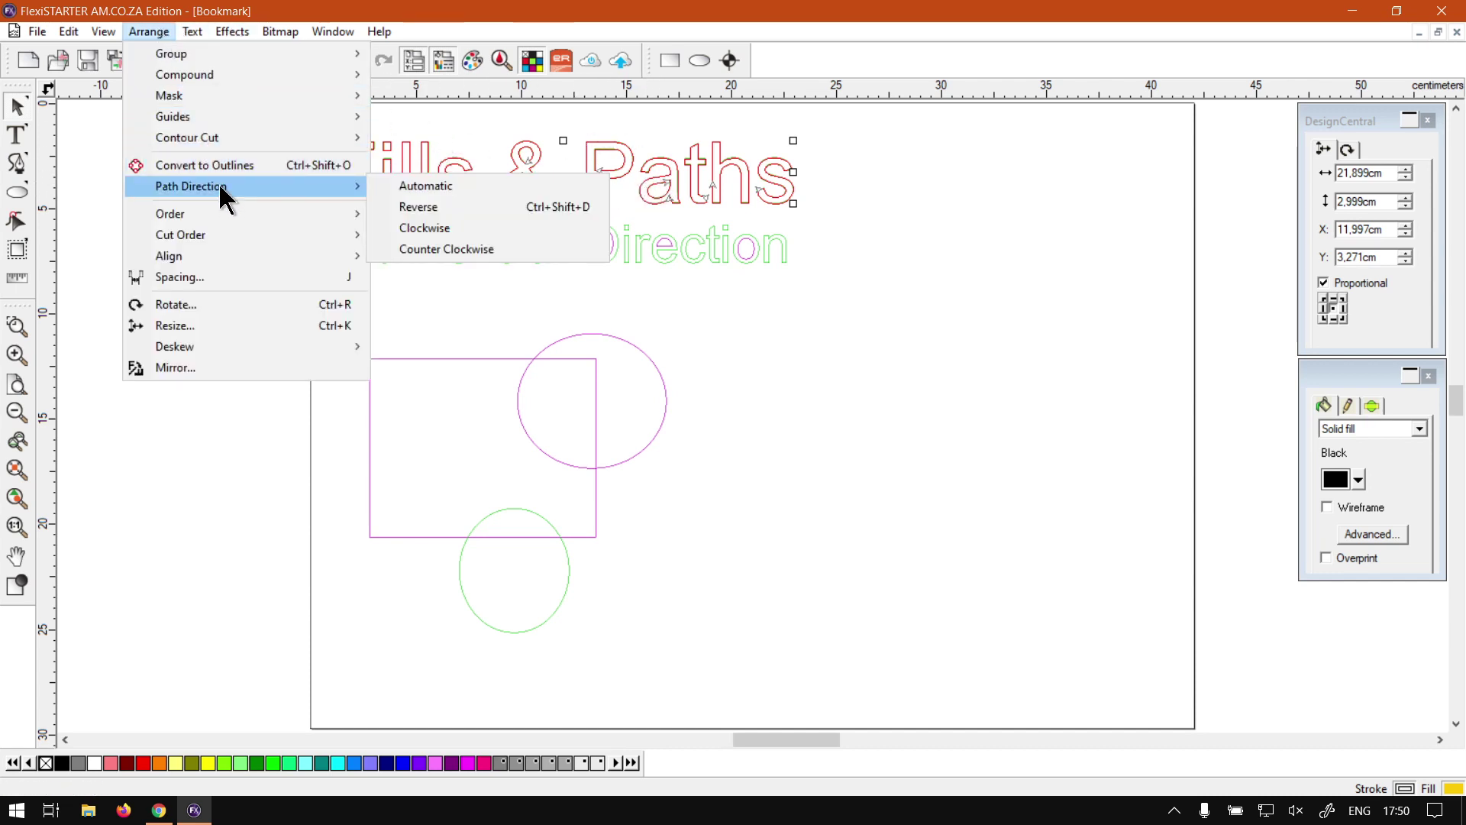
{"action": "left_click", "coordinate": [461, 190]}
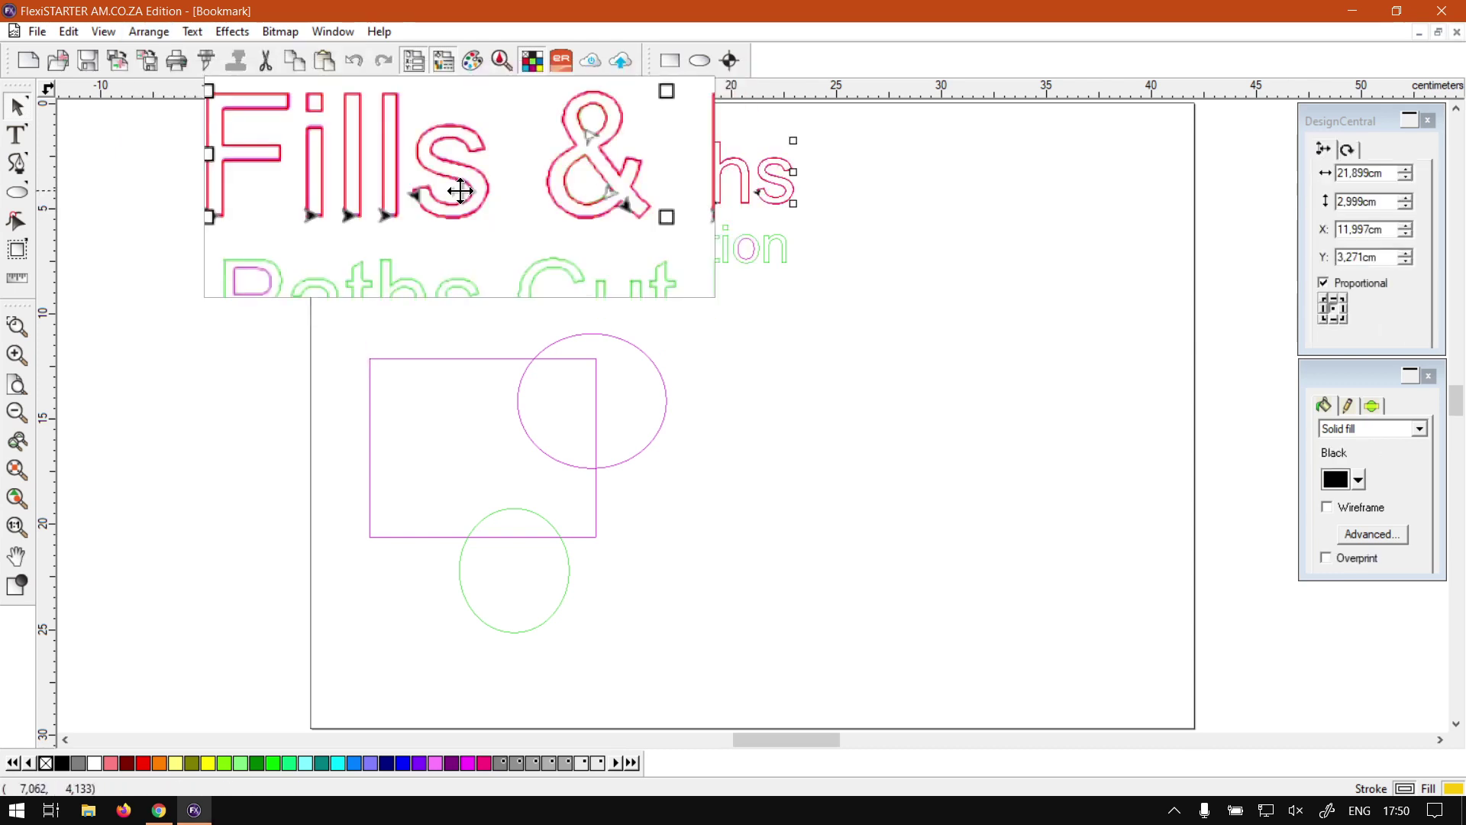
{"action": "left_click", "coordinate": [853, 197]}
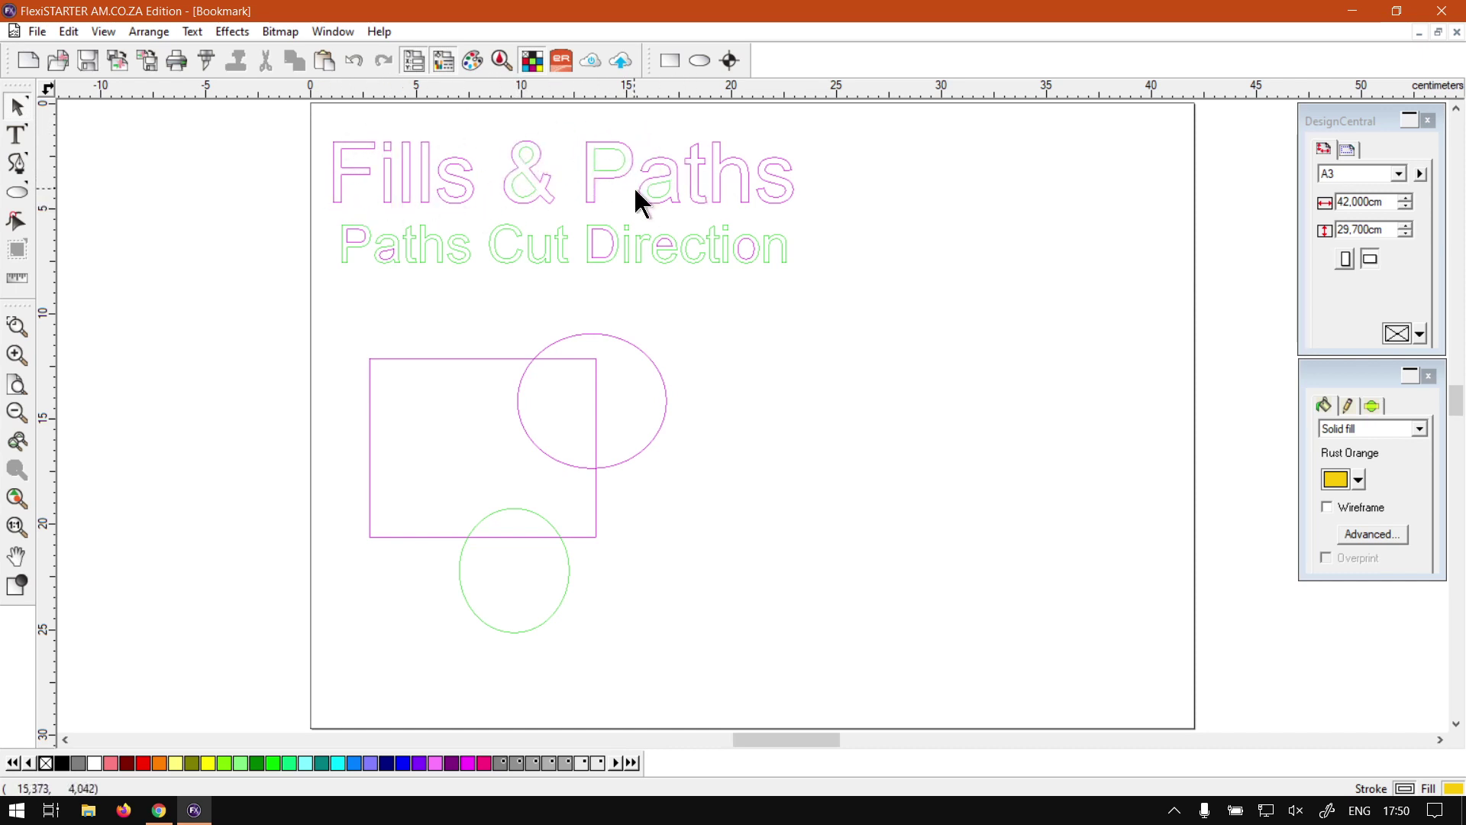
Reverse the path direction of the "Fills & Paths" text, and reselect it to examine its direction arrows before deselecting it.
{"action": "left_click_drag", "start_coordinate": [838, 211], "coordinate": [311, 125]}
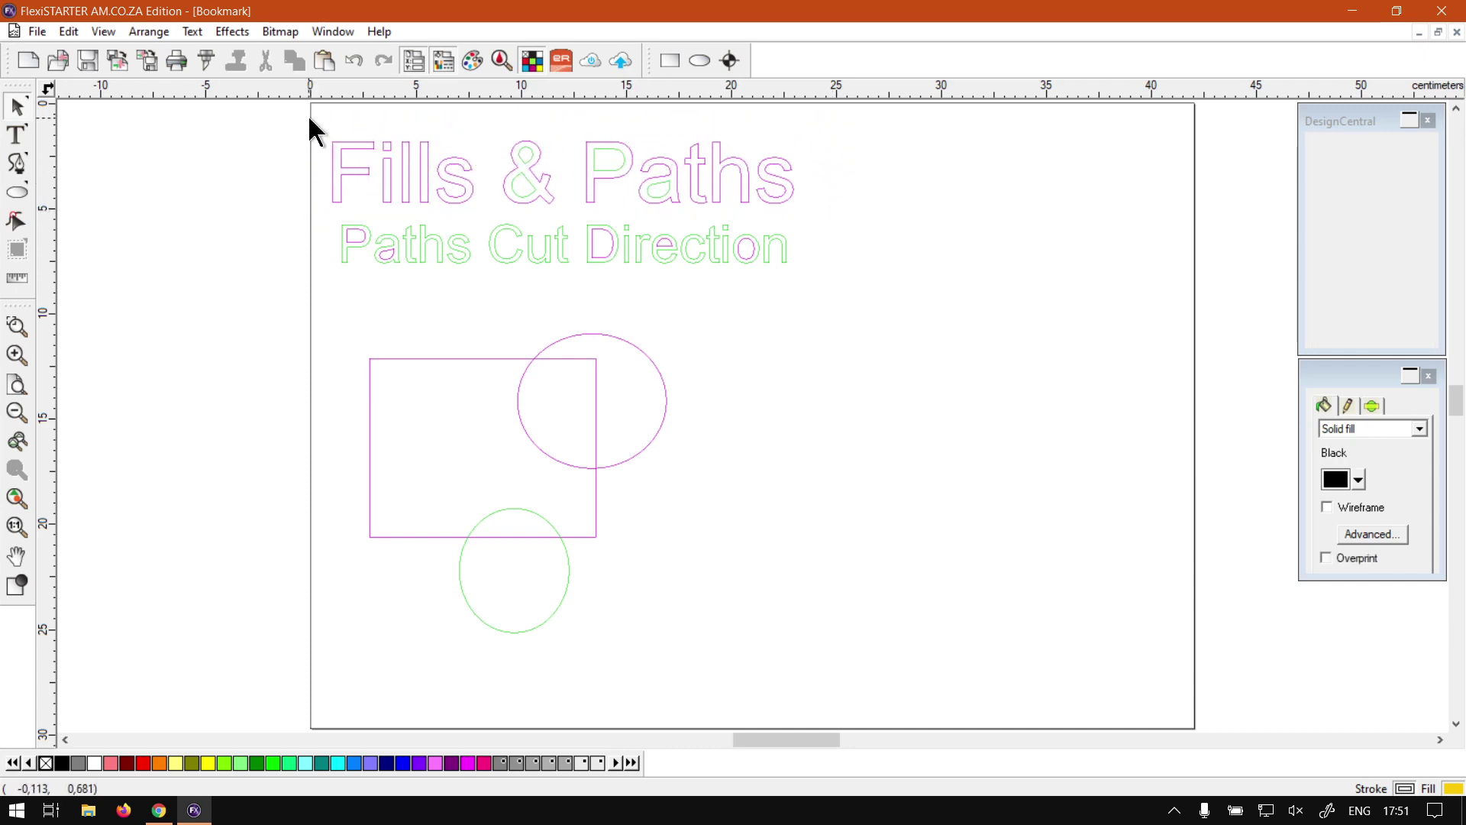
{"action": "left_click", "coordinate": [163, 32]}
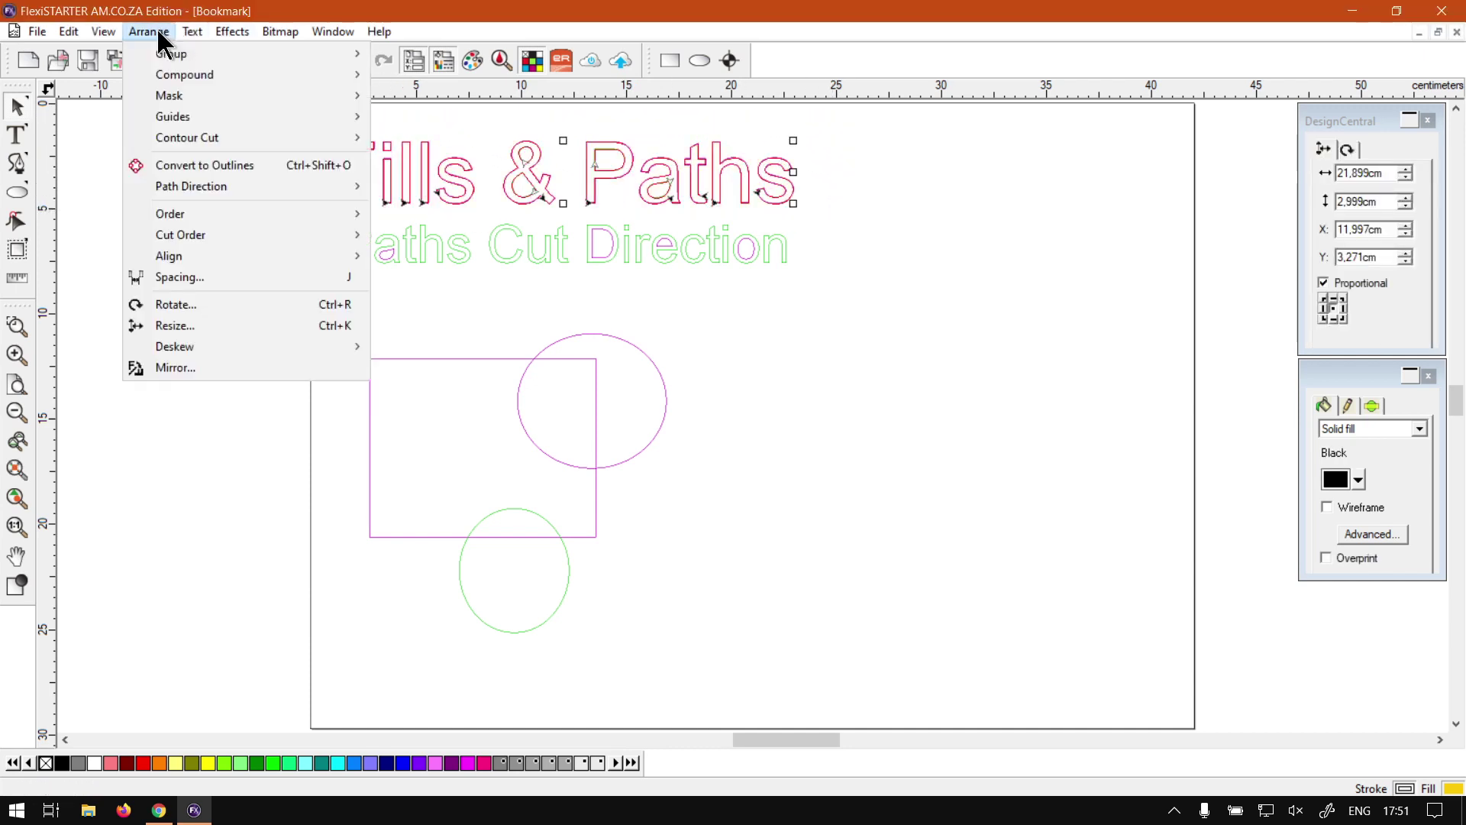
{"action": "mouse_move", "coordinate": [207, 185]}
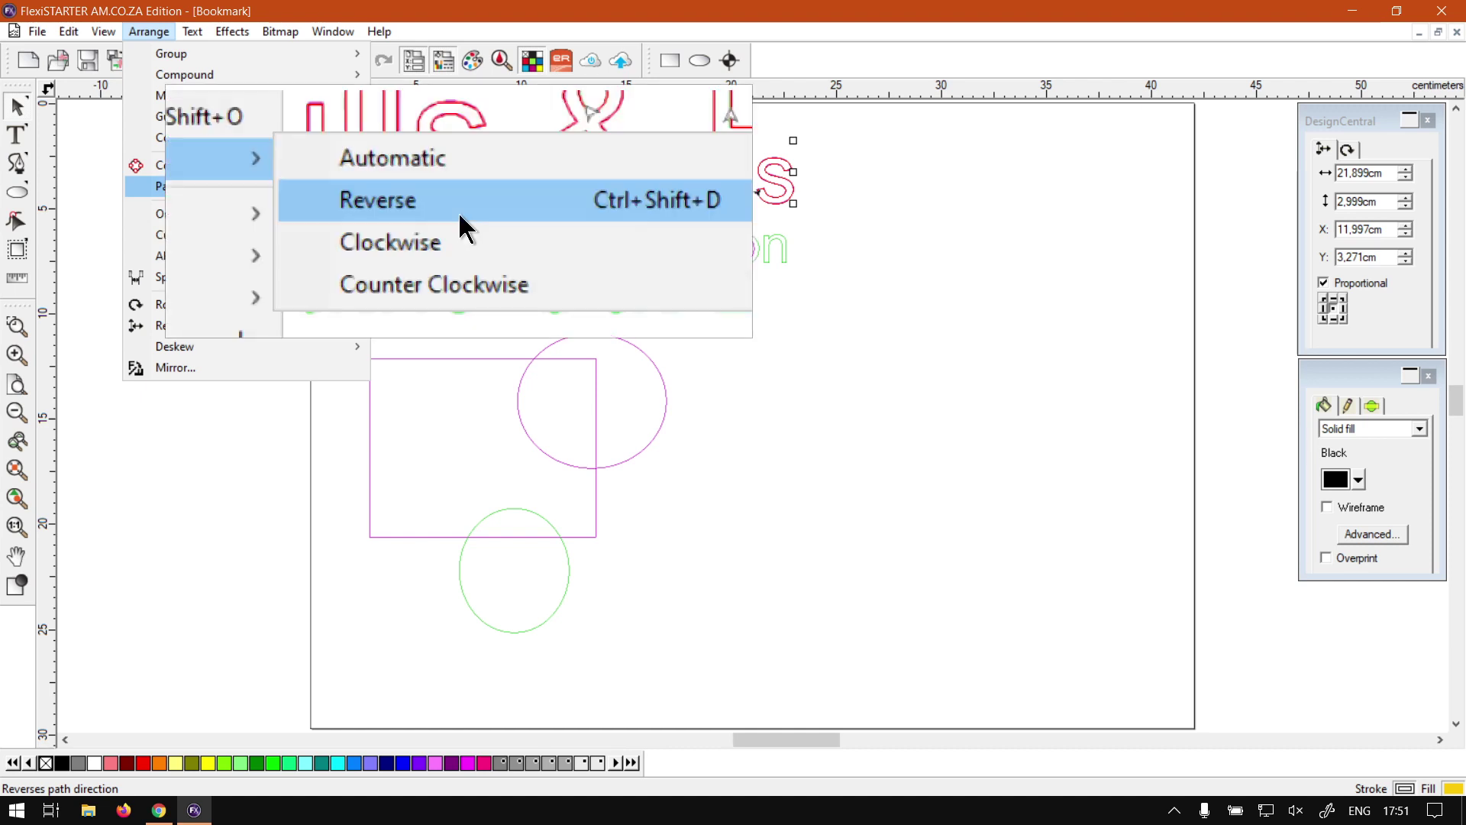
{"action": "left_click", "coordinate": [506, 204]}
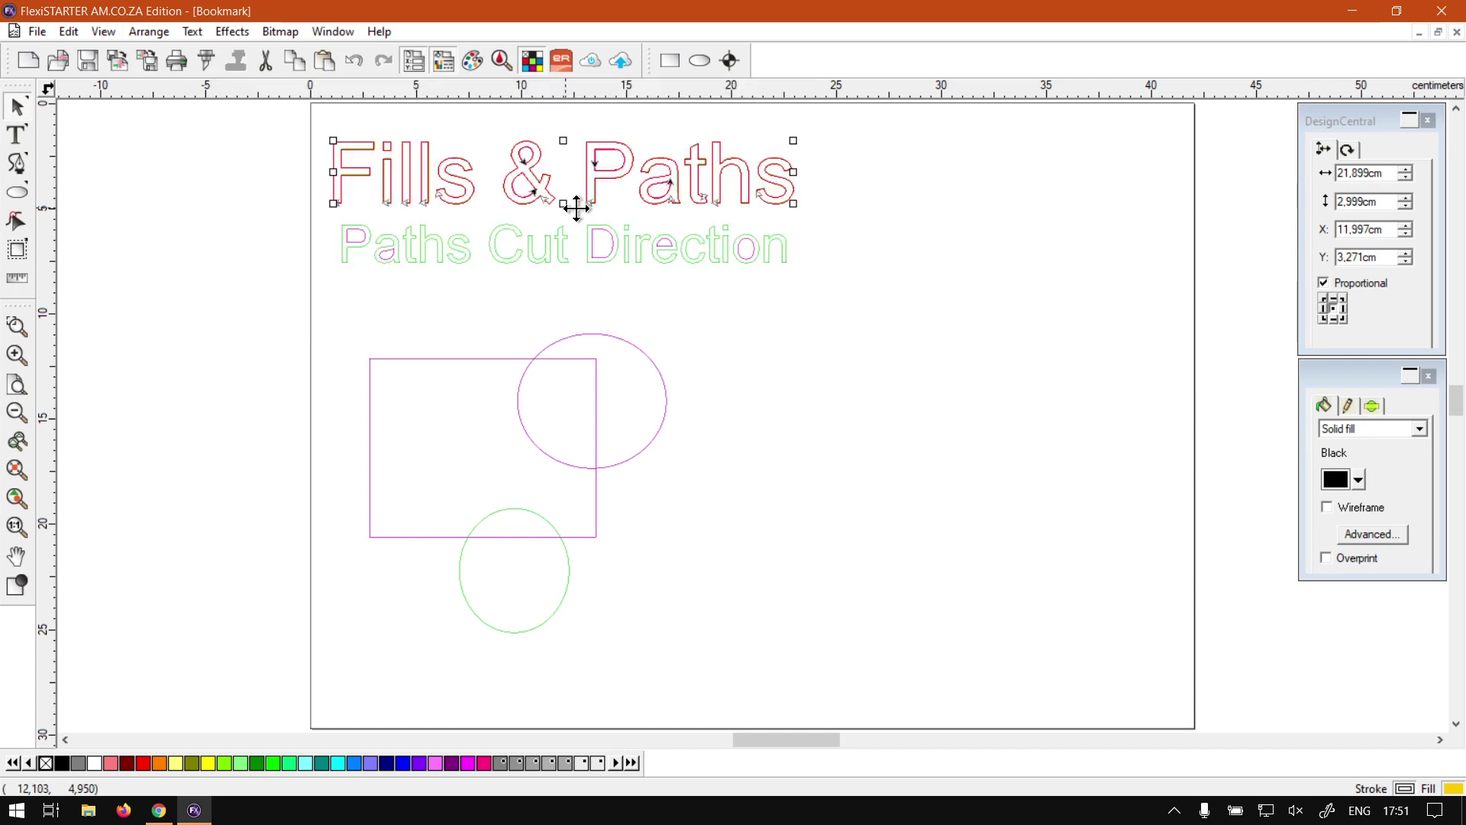
{"action": "left_click", "coordinate": [873, 193]}
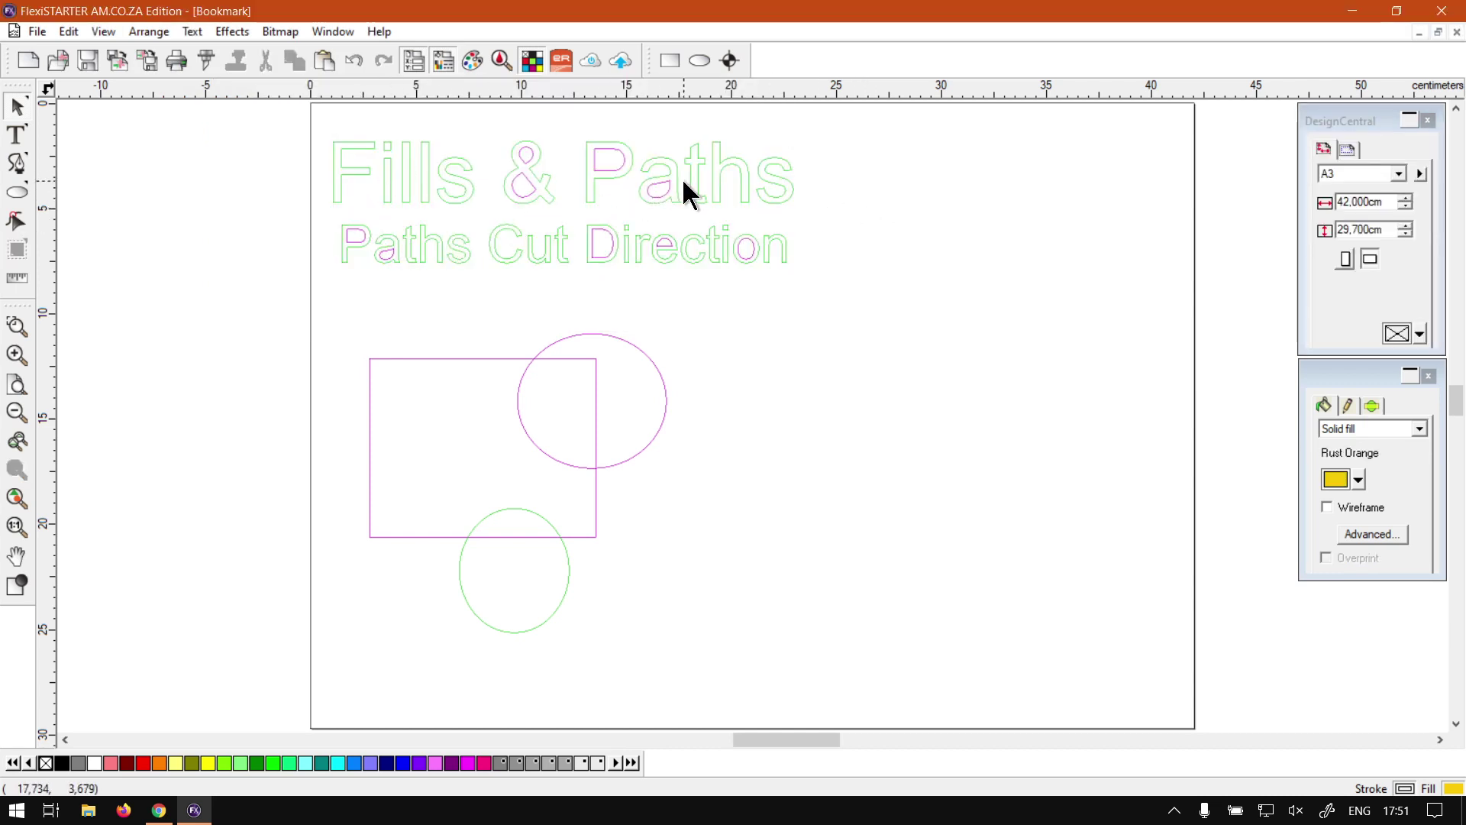
{"action": "left_click_drag", "start_coordinate": [817, 204], "coordinate": [253, 114]}
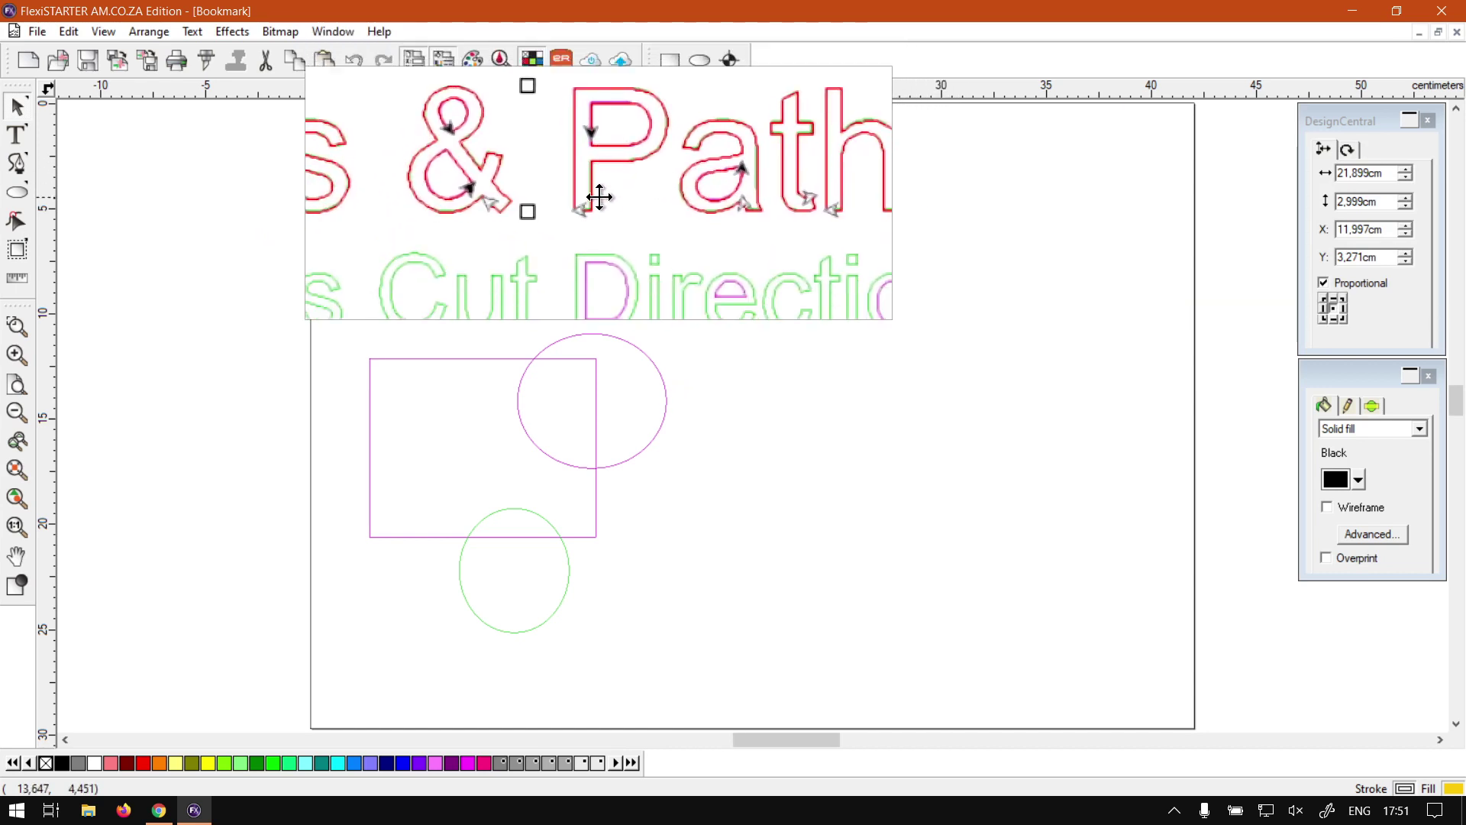
{"action": "left_click", "coordinate": [856, 203]}
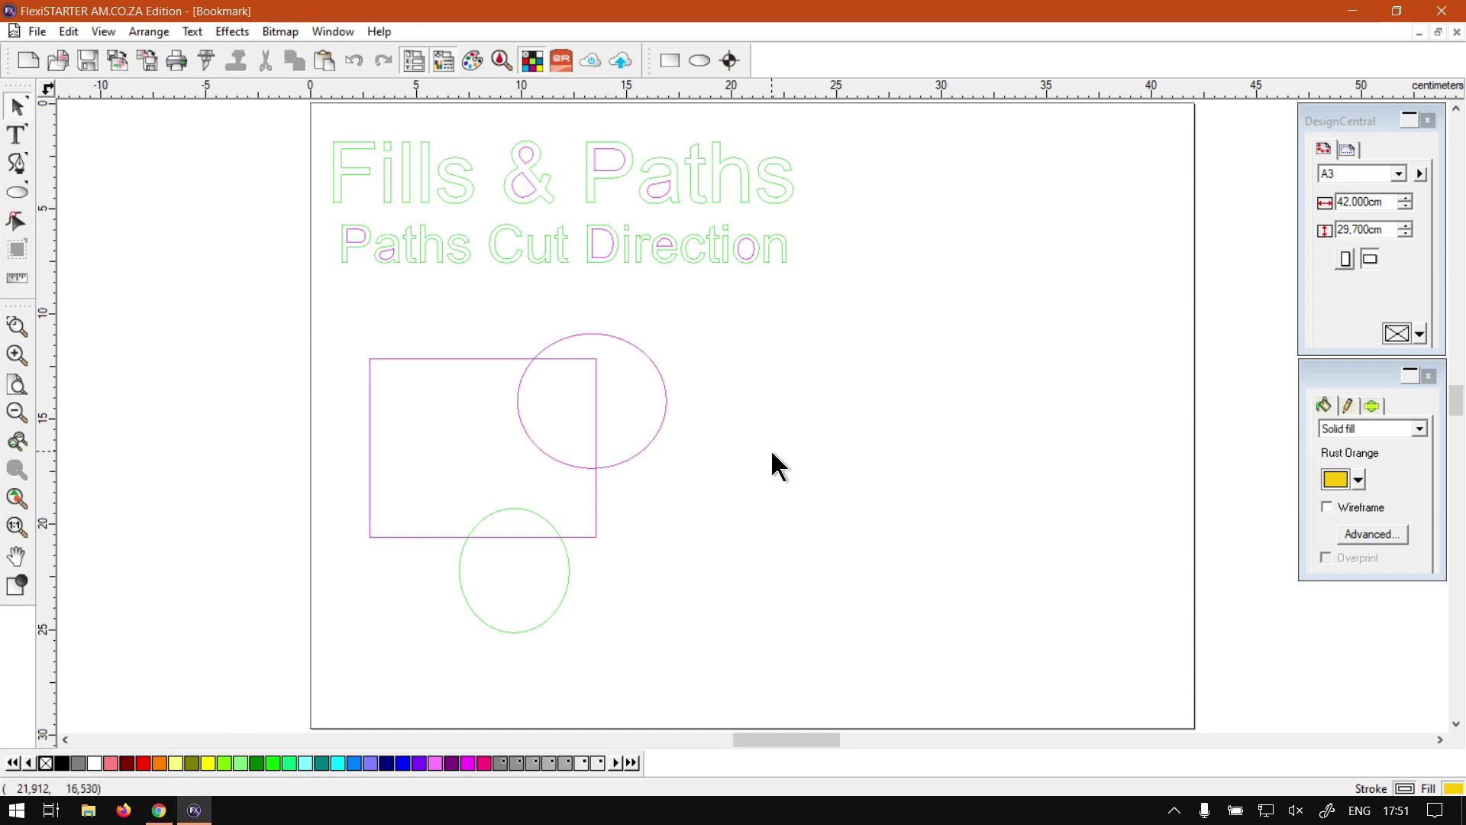
Switch to Chrome and look over the softwaretraining.co.za home page, including its search suggestions and training video request option.
{"action": "left_click", "coordinate": [161, 812]}
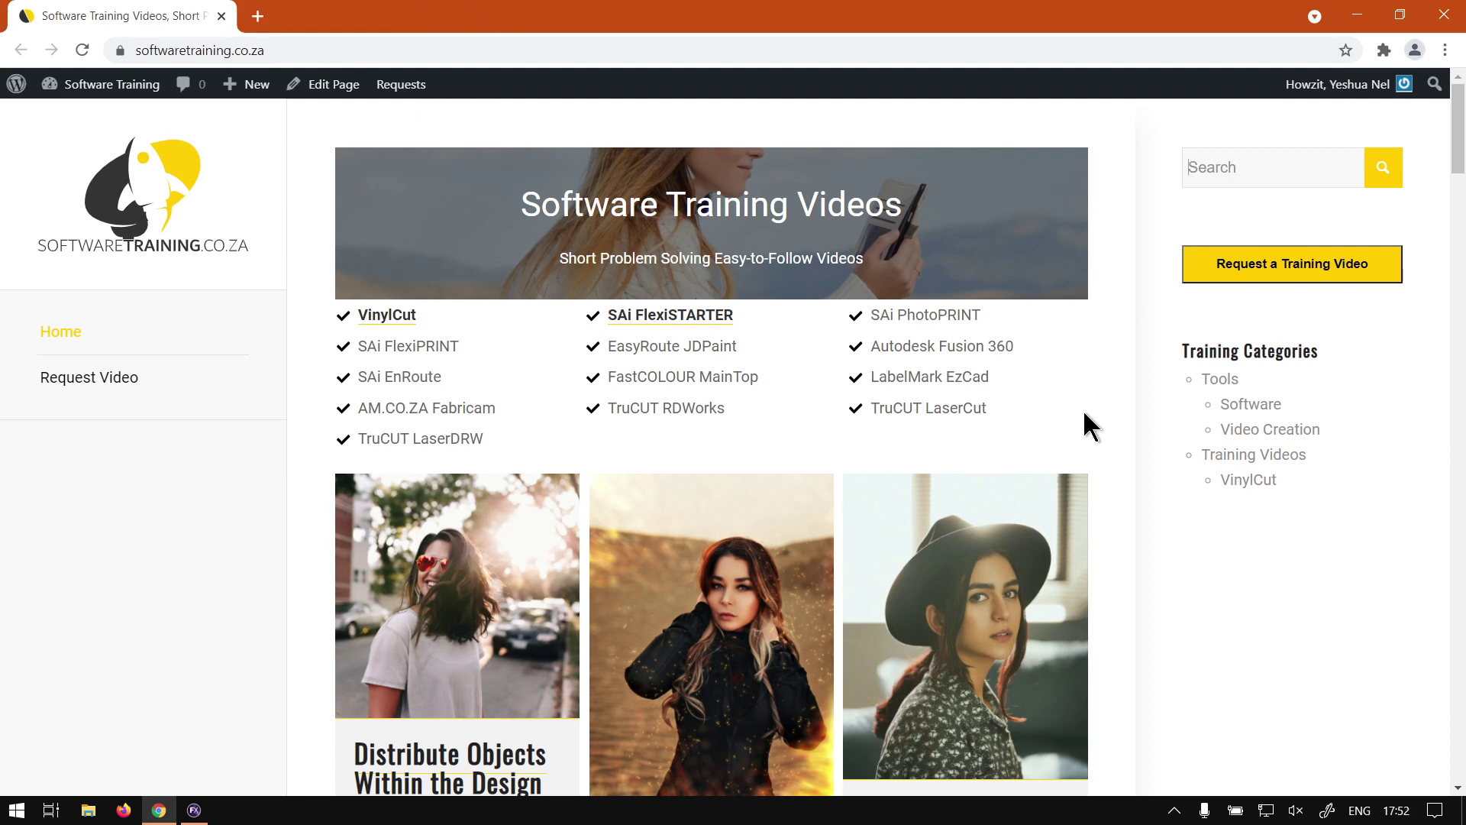
{"action": "left_click", "coordinate": [1224, 169]}
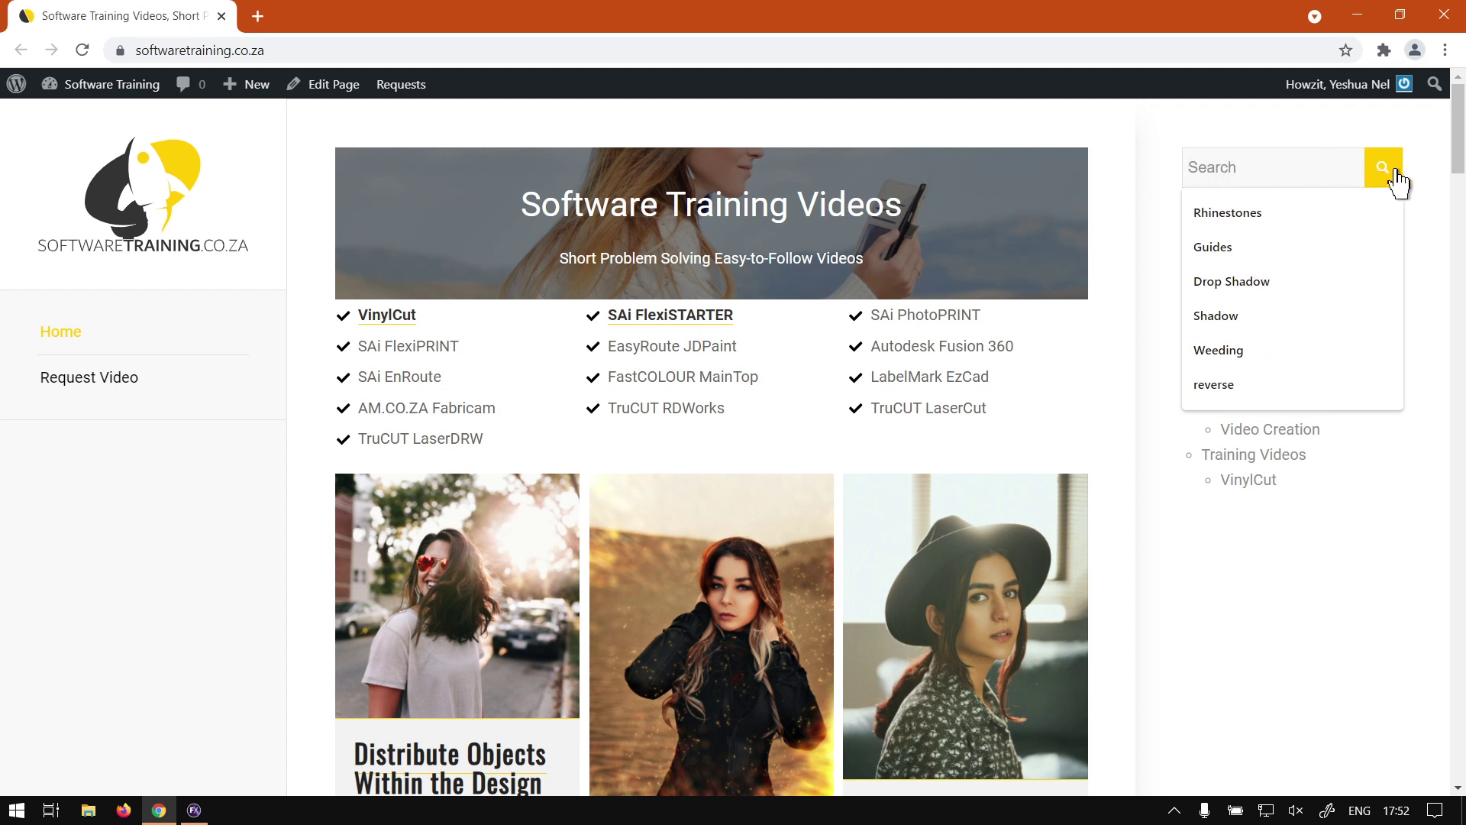
{"action": "left_click", "coordinate": [1432, 175]}
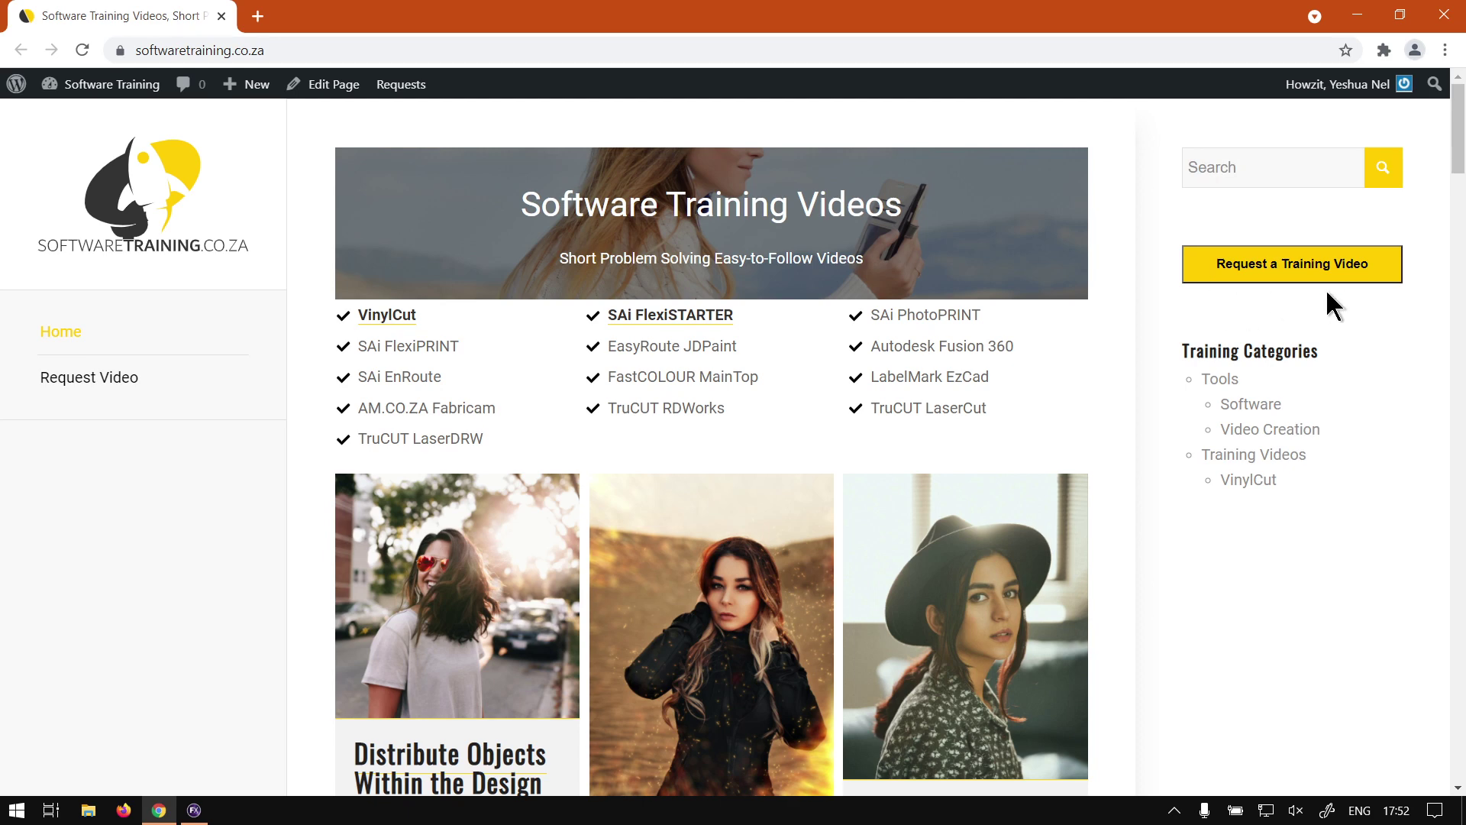
{"action": "scroll", "coordinate": [1335, 305], "scroll_direction": "down", "scroll_amount": 3}
{"action": "scroll", "coordinate": [1341, 307], "scroll_direction": "up", "scroll_amount": 3}
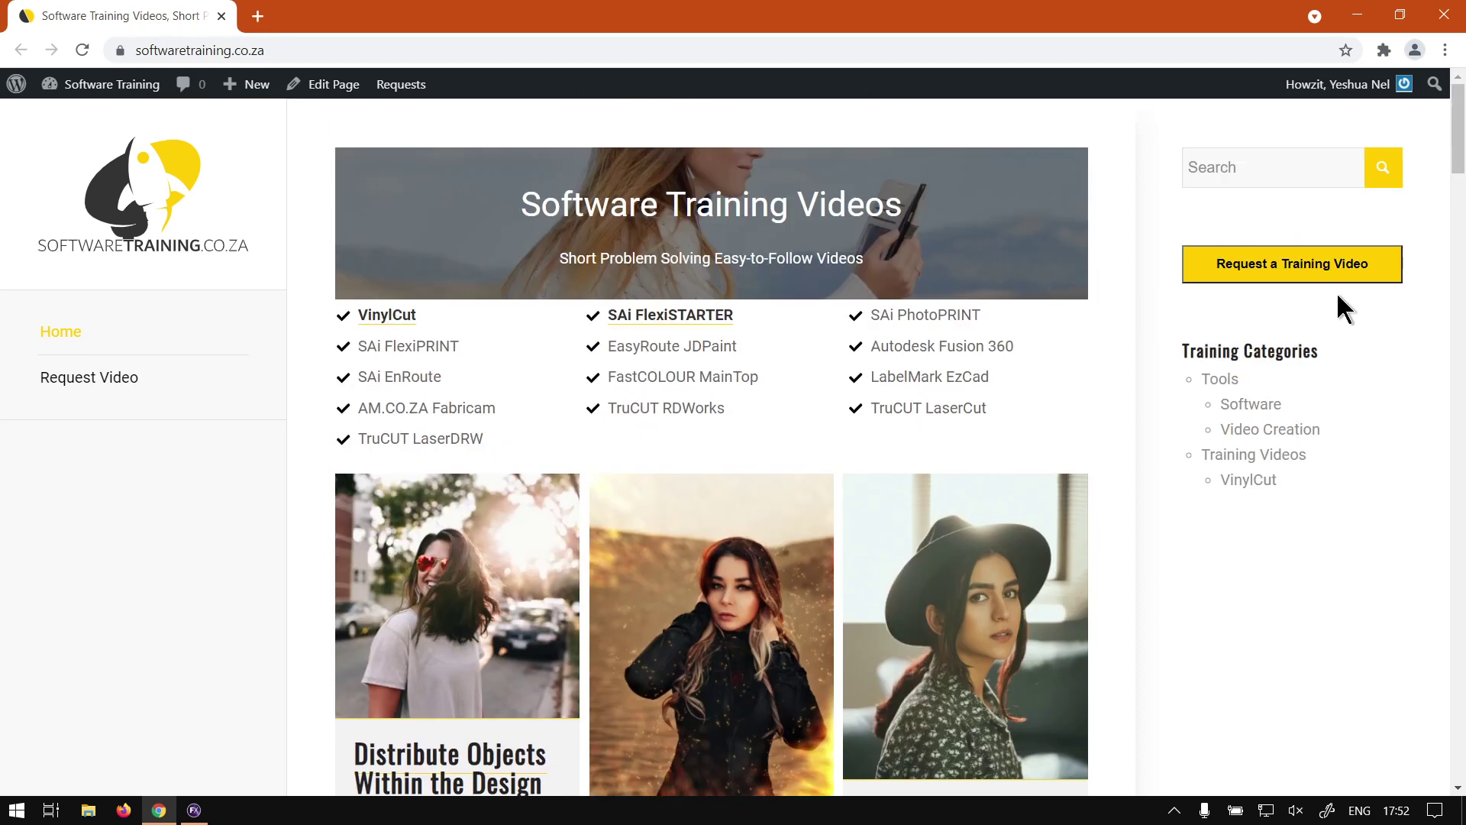